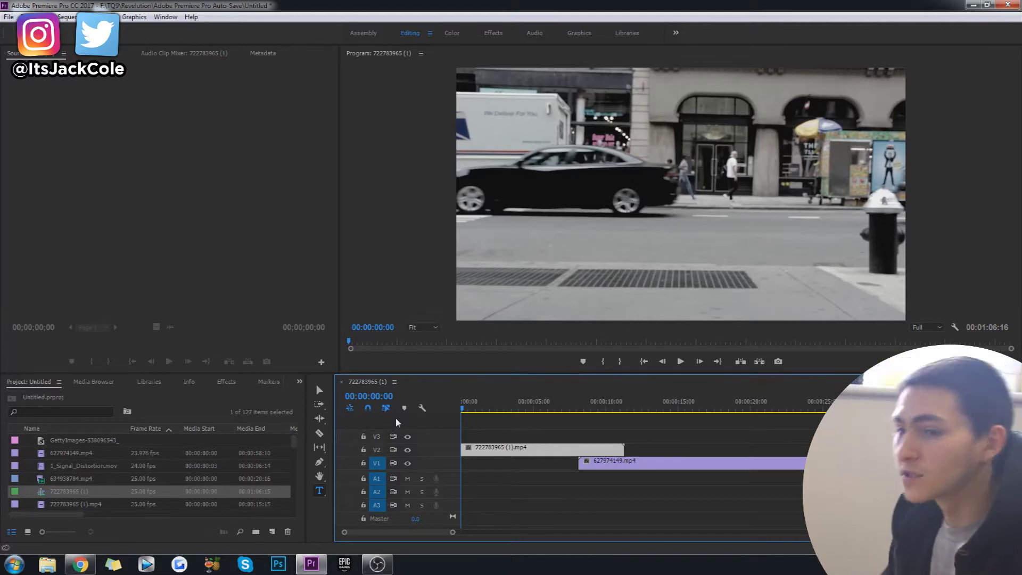
# Shift the street clip later and extend it back to 00:00:00:00, then scrub to about 00:00:03:00.
pyautogui.click(533, 436)
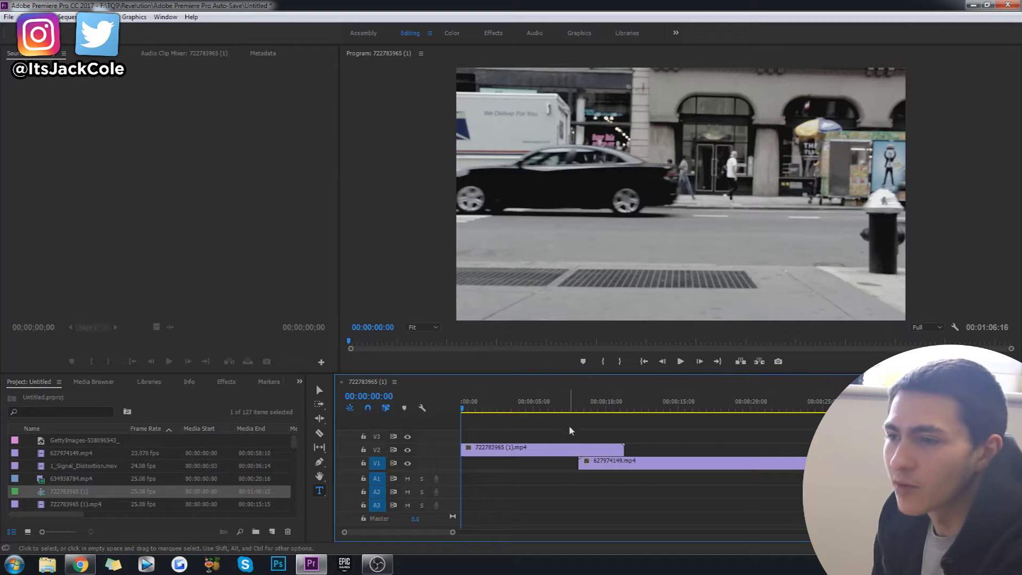
pyautogui.press('space')
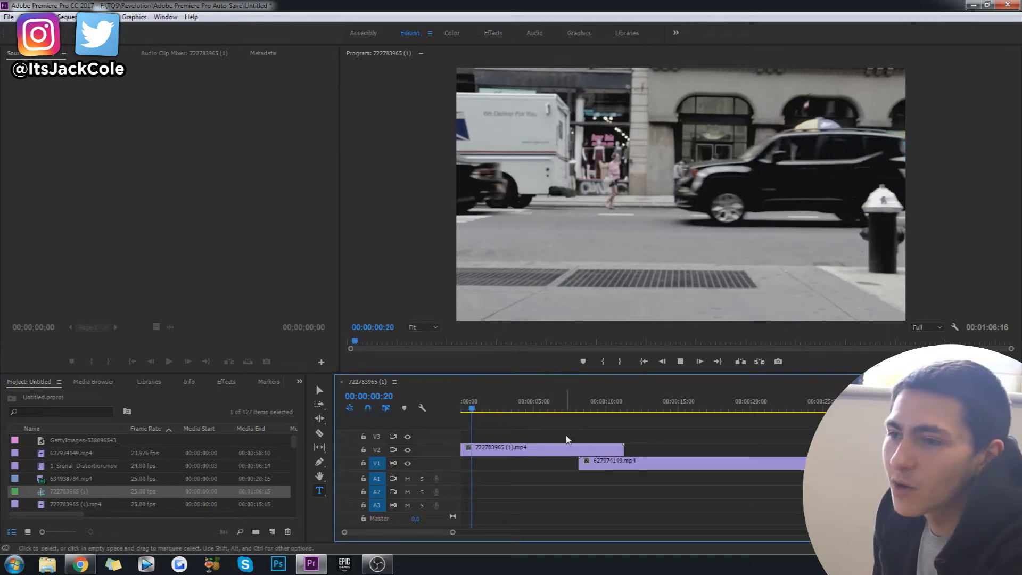
pyautogui.moveTo(465, 449)
pyautogui.mouseDown()
pyautogui.moveTo(489, 448)
pyautogui.moveTo(461, 448)
pyautogui.mouseUp()
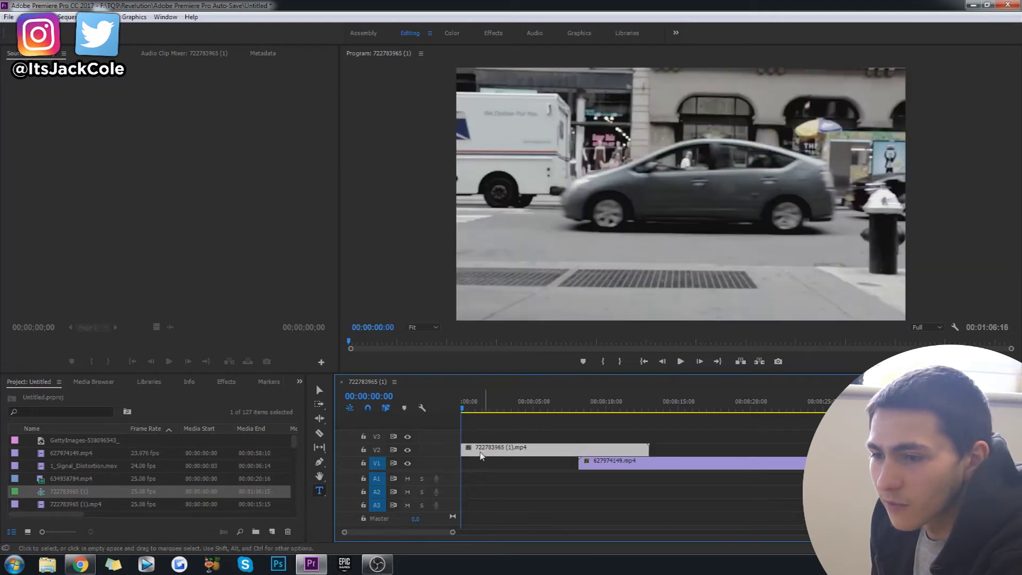
pyautogui.press('space')
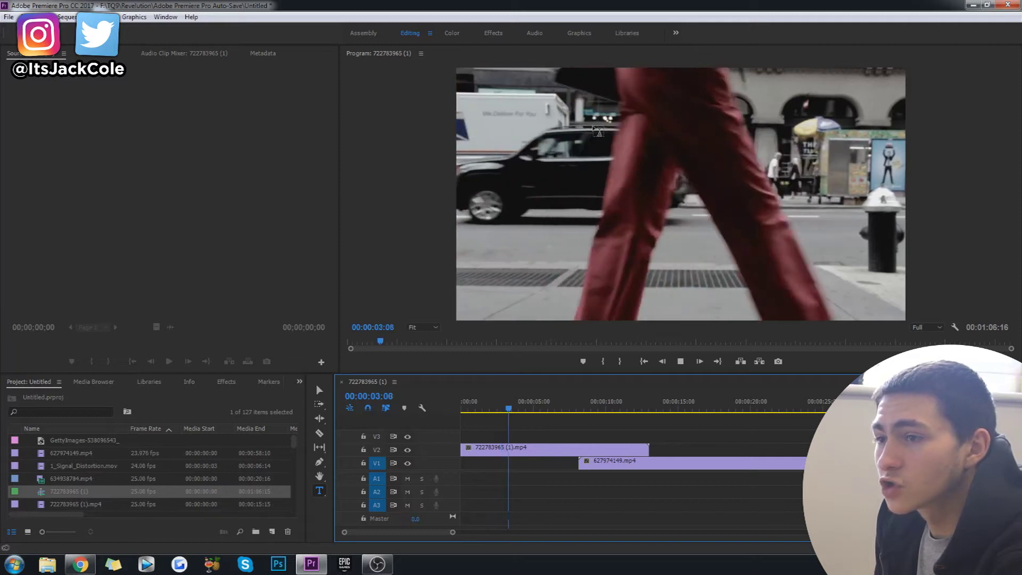
pyautogui.moveTo(495, 407); pyautogui.dragTo(507, 413)
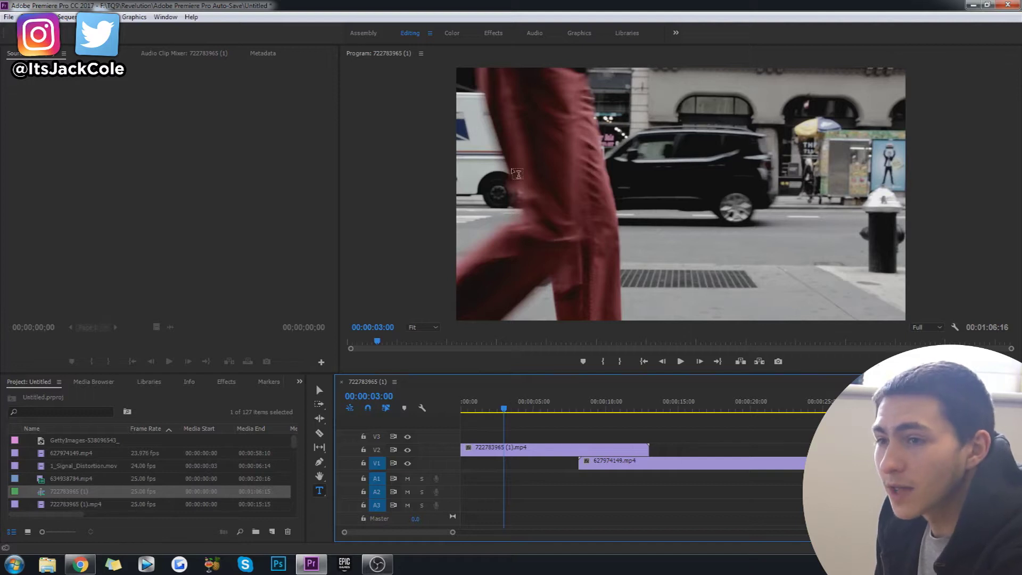
# Push the club clip later to about 15 seconds and set its scale to 179.
pyautogui.moveTo(504, 415)
pyautogui.mouseDown()
pyautogui.moveTo(518, 413)
pyautogui.moveTo(504, 413)
pyautogui.mouseUp()
pyautogui.moveTo(618, 476); pyautogui.dragTo(716, 476)
pyautogui.moveTo(676, 413); pyautogui.dragTo(722, 413)
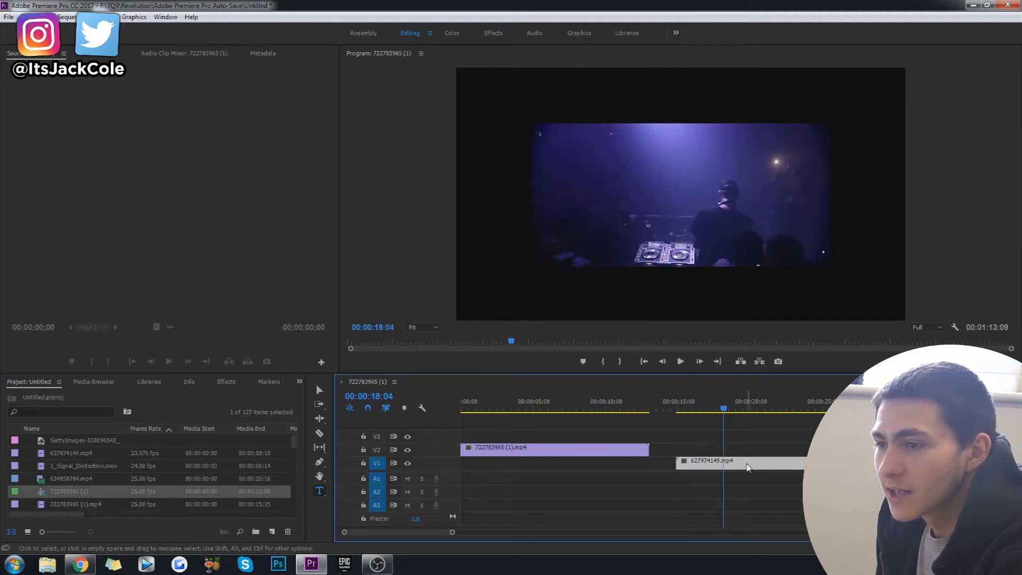
pyautogui.click(96, 53)
pyautogui.moveTo(141, 123); pyautogui.dragTo(183, 122)
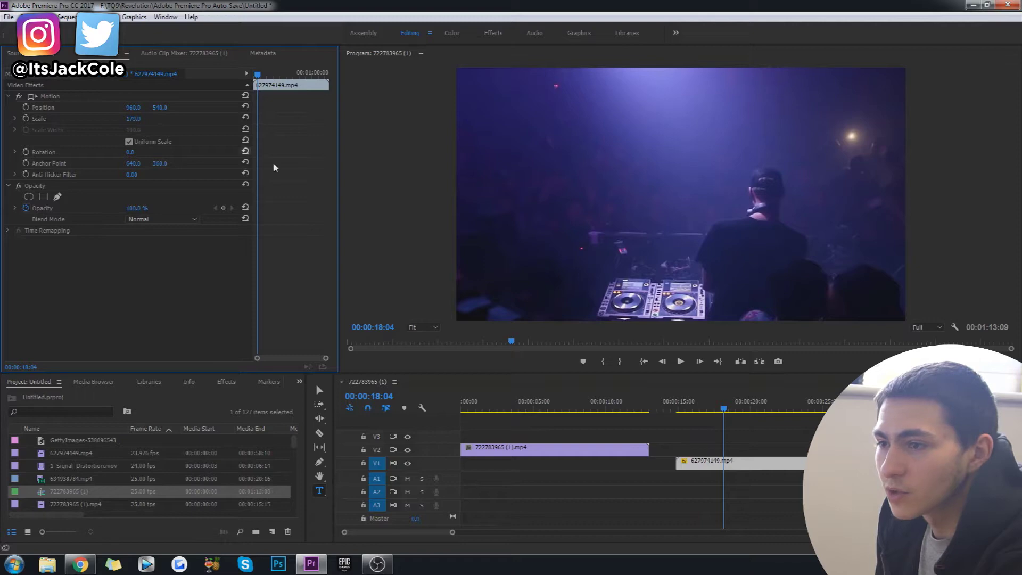
# Move the club clip back to about 8 seconds and return to the sequence start.
pyautogui.moveTo(732, 414); pyautogui.dragTo(831, 418)
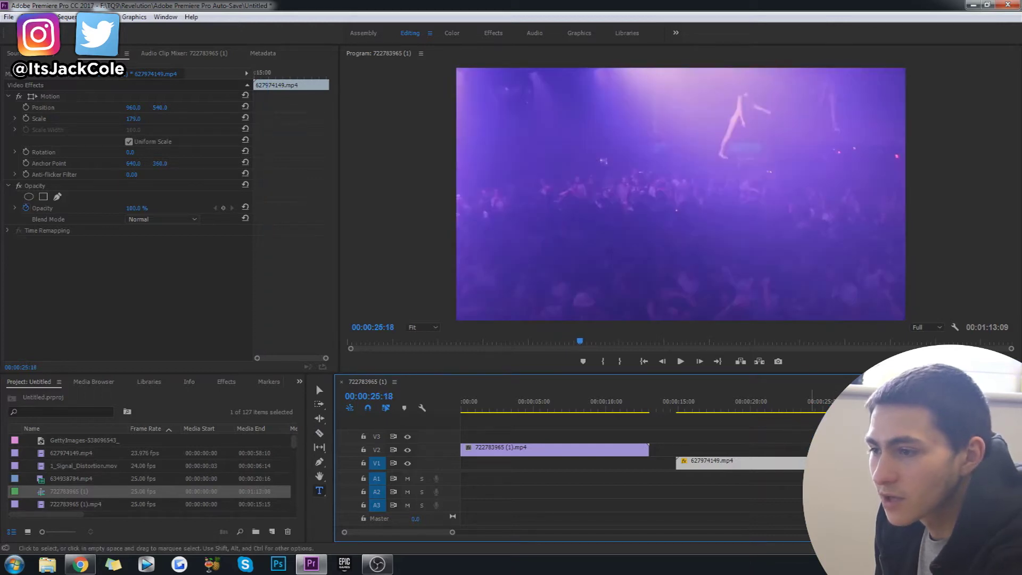
pyautogui.moveTo(687, 461); pyautogui.dragTo(593, 462)
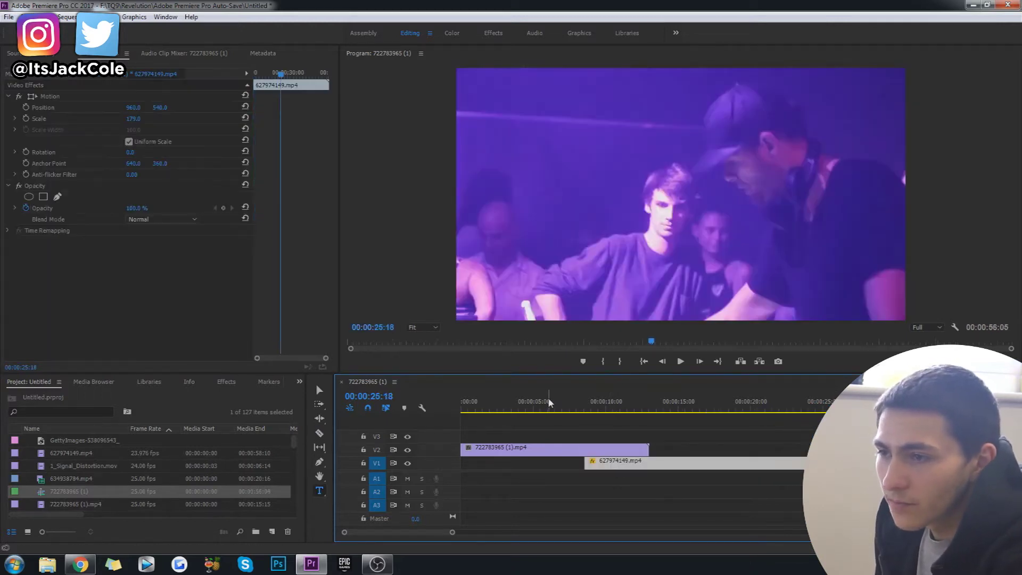
pyautogui.moveTo(550, 403); pyautogui.dragTo(463, 403)
# Play to where the trousers pass and snap the club clip's start to 00:00:02:24.
pyautogui.click(520, 426)
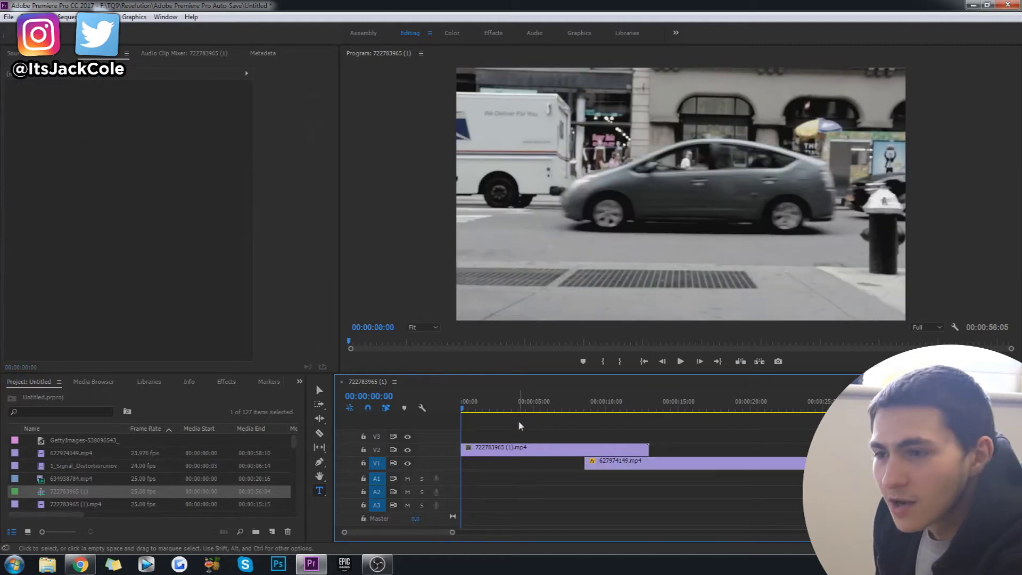
pyautogui.press('space')
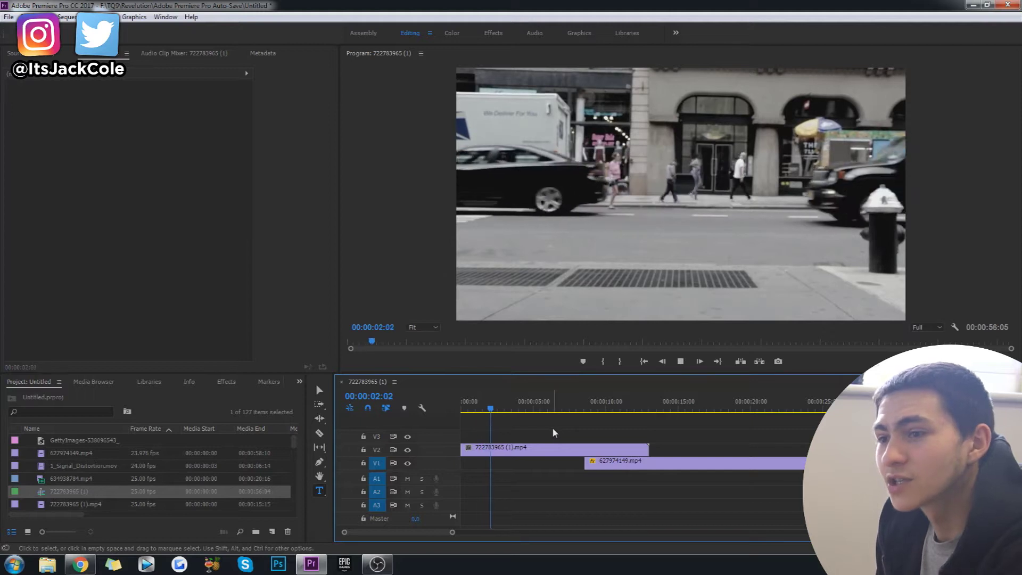
pyautogui.press('space')
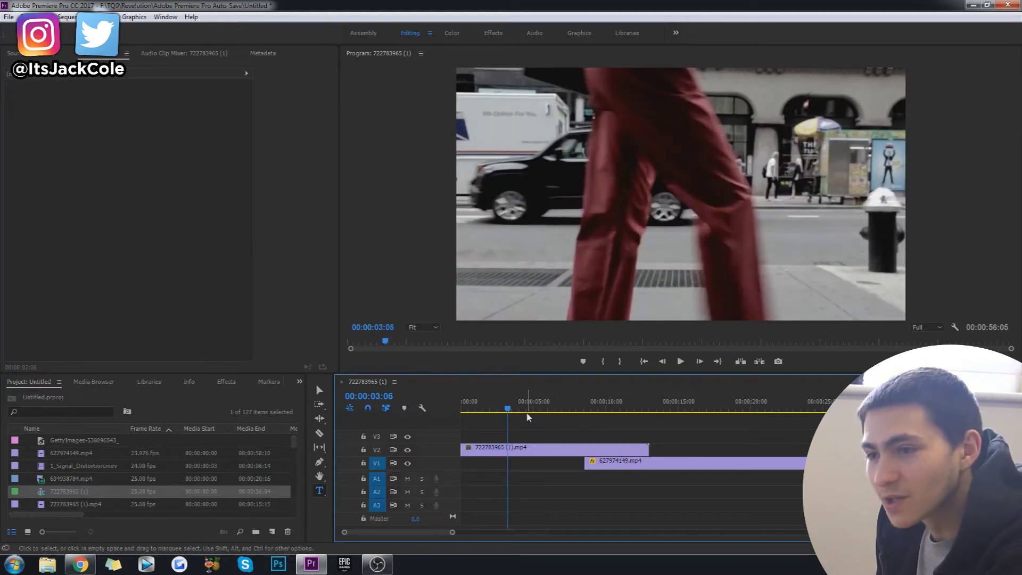
pyautogui.moveTo(508, 408); pyautogui.dragTo(503, 408)
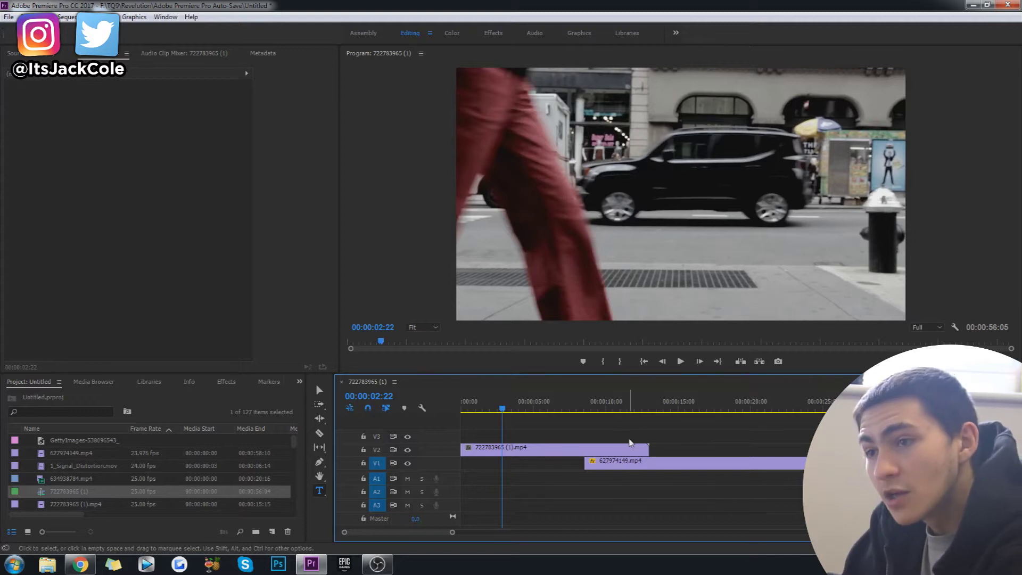
pyautogui.press('Right')
pyautogui.press('Right')
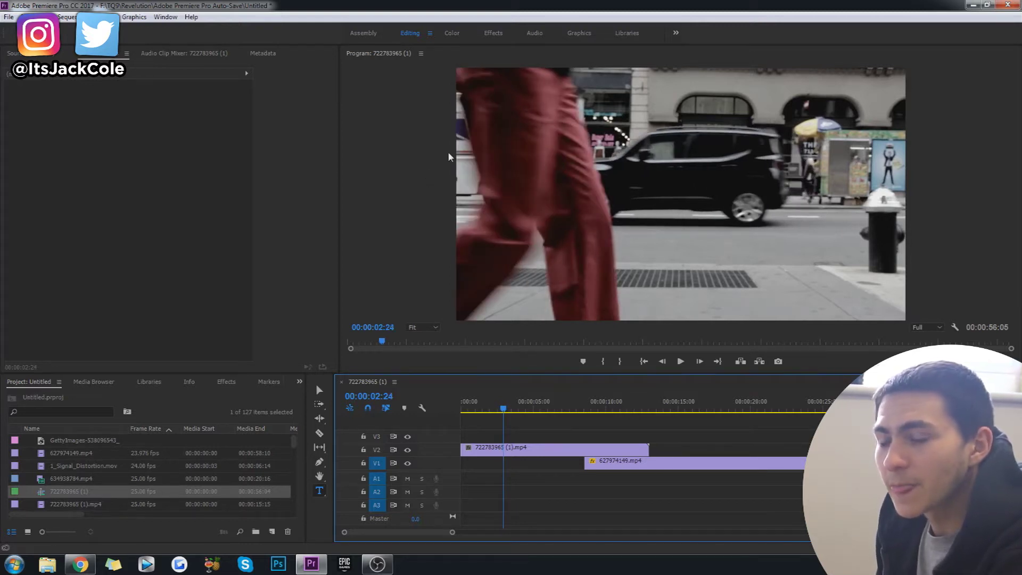
pyautogui.moveTo(624, 464); pyautogui.dragTo(544, 467)
# Step frame by frame between 00:00:02:18 and 00:00:03:00 to confirm the 00:00:02:24 frame.
pyautogui.press('Left')
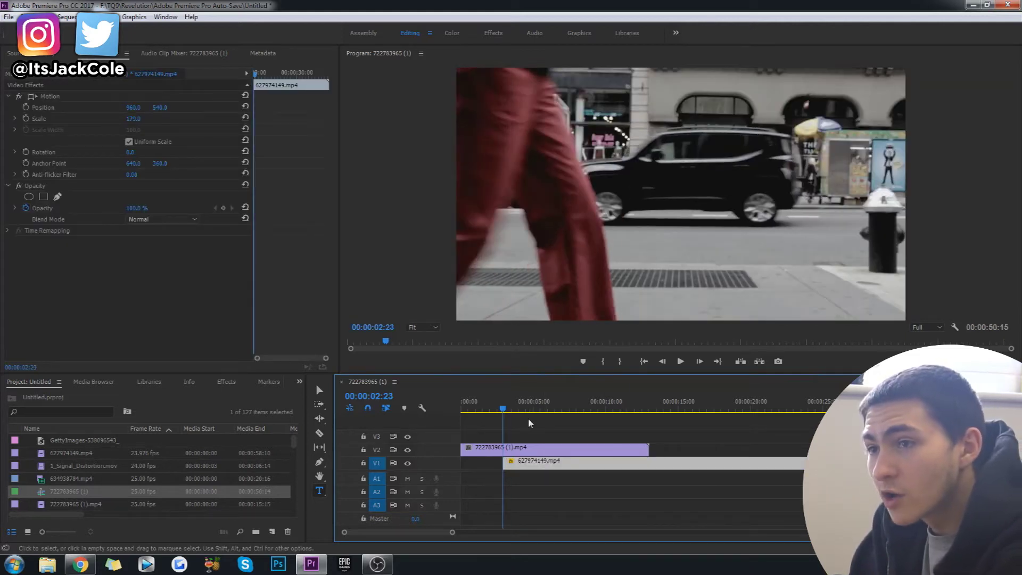
pyautogui.press('Left')
pyautogui.press('Left')
pyautogui.press('Left')
pyautogui.press('Left')
pyautogui.press('Left')
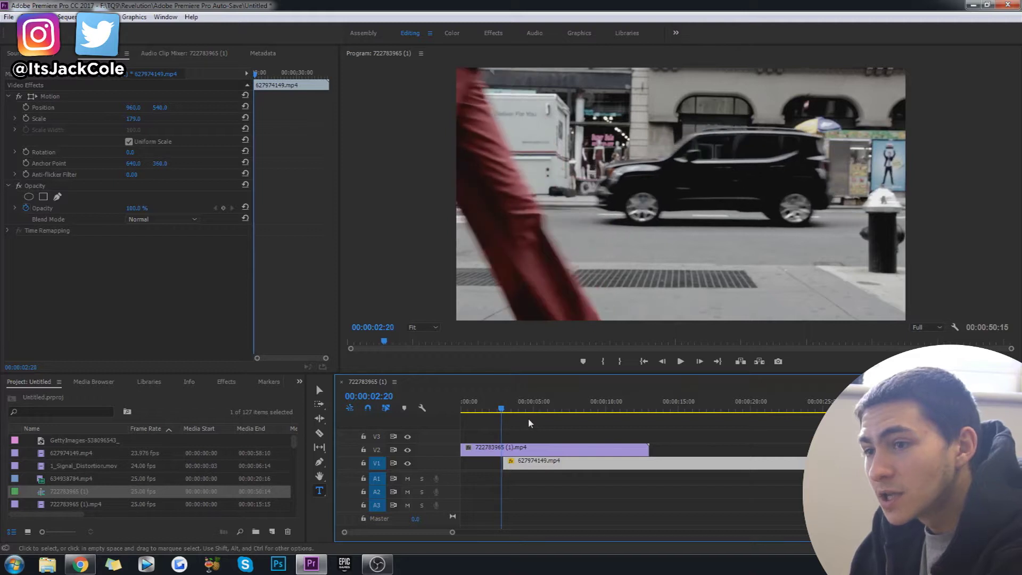
pyautogui.press('Right')
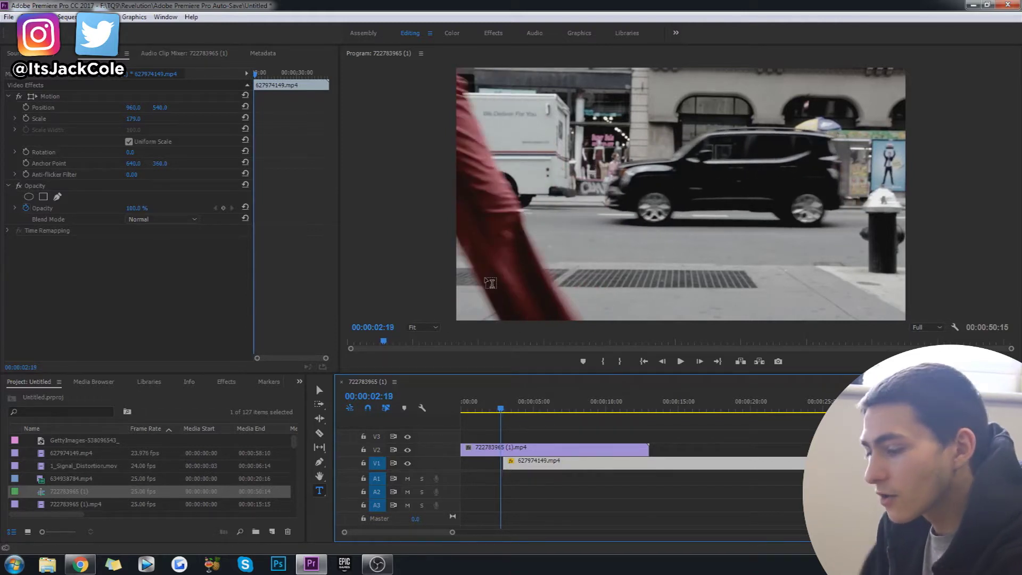
pyautogui.press('Right')
pyautogui.press('Right')
pyautogui.press('Right')
pyautogui.press('Right')
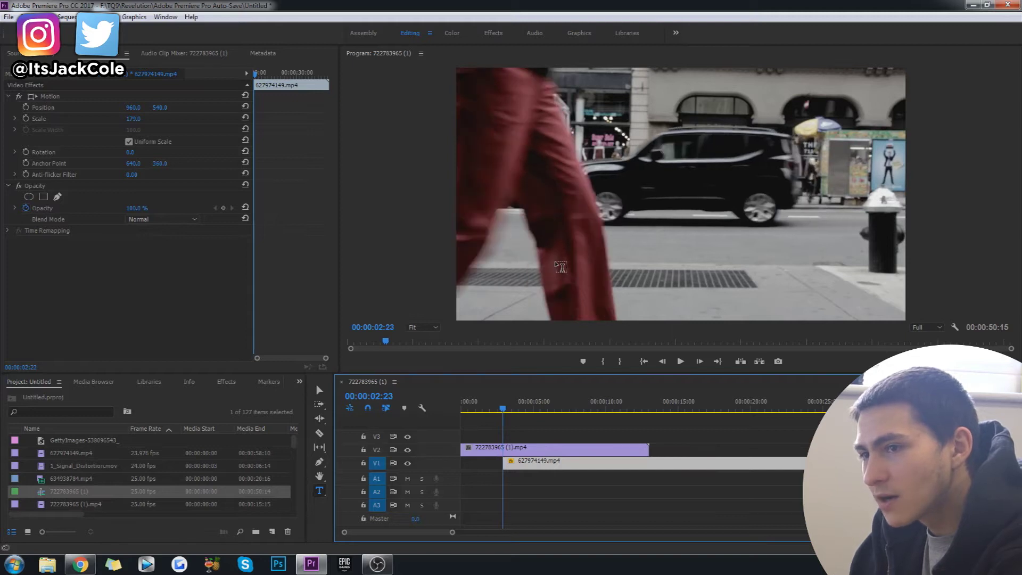
pyautogui.press('Right')
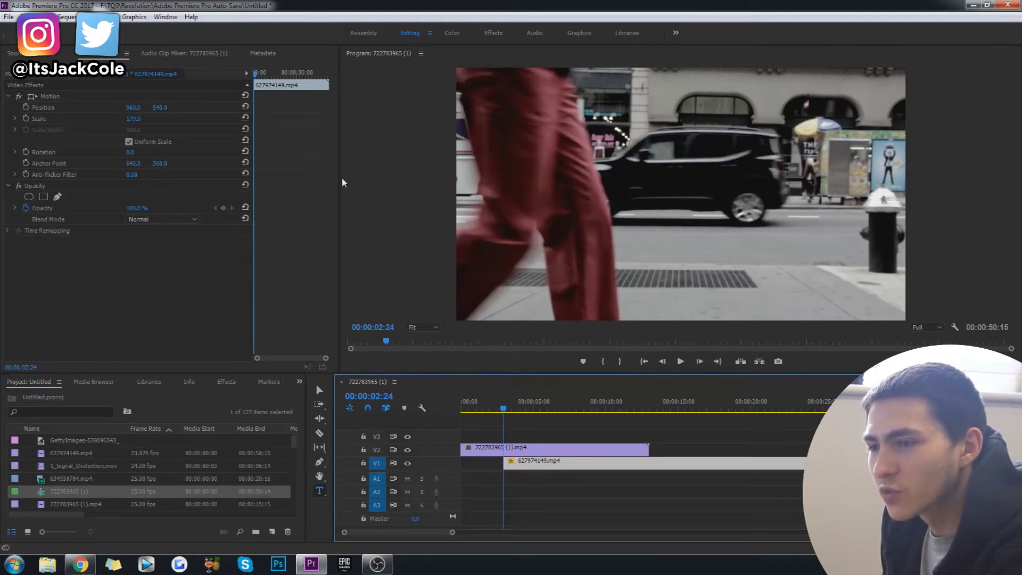
pyautogui.press('Right')
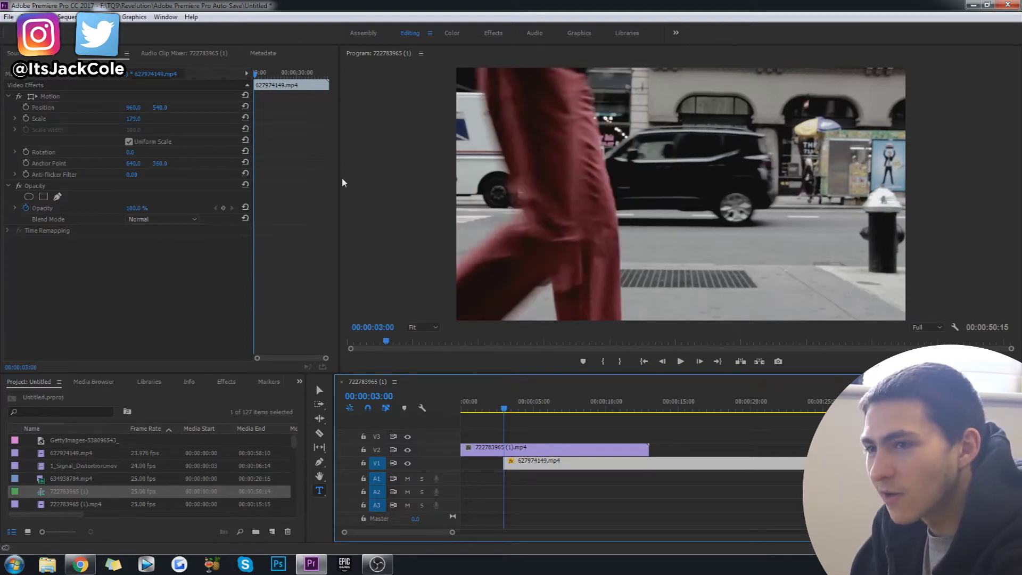
pyautogui.press('Left')
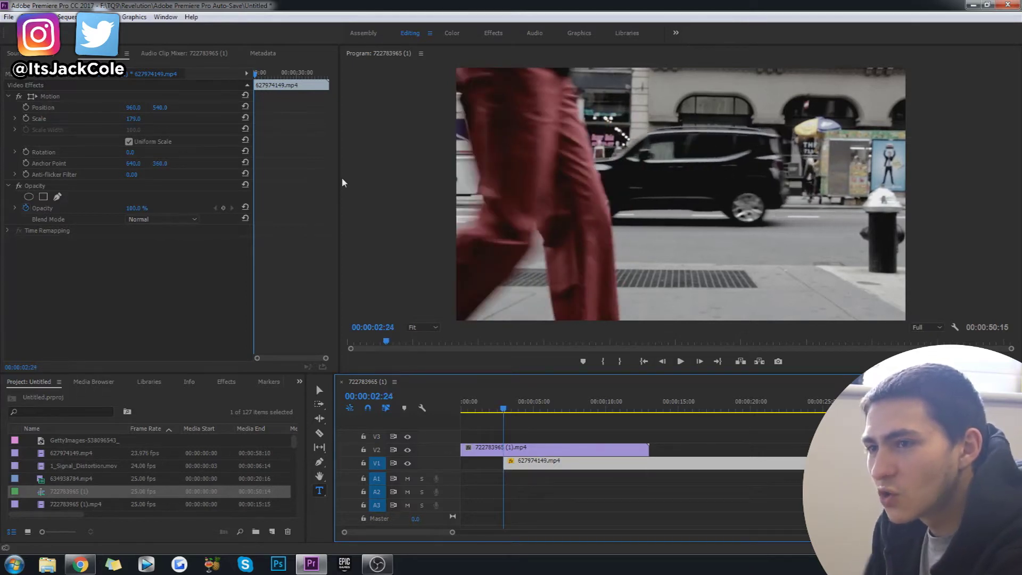
pyautogui.press('Right')
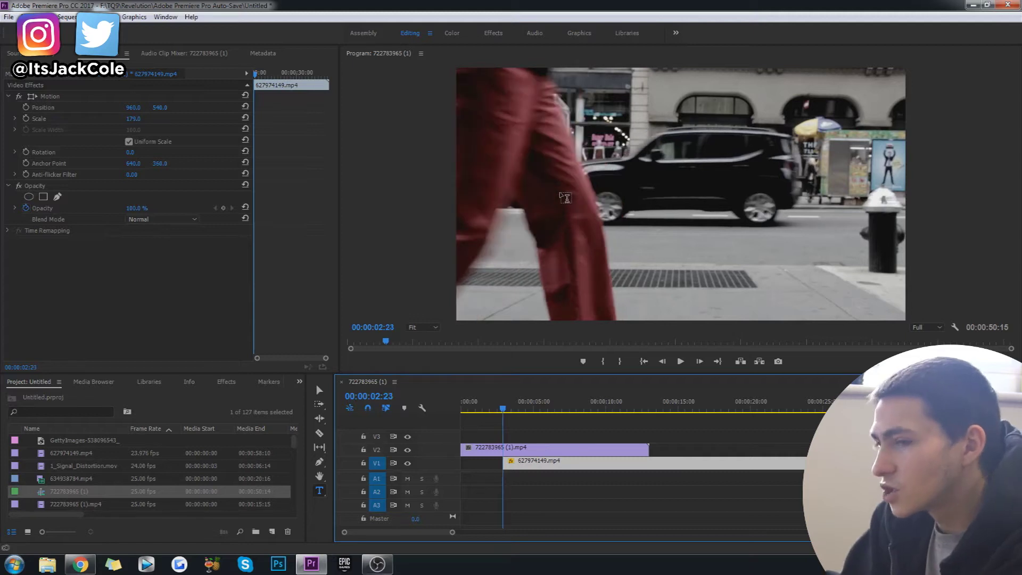
pyautogui.press('Left')
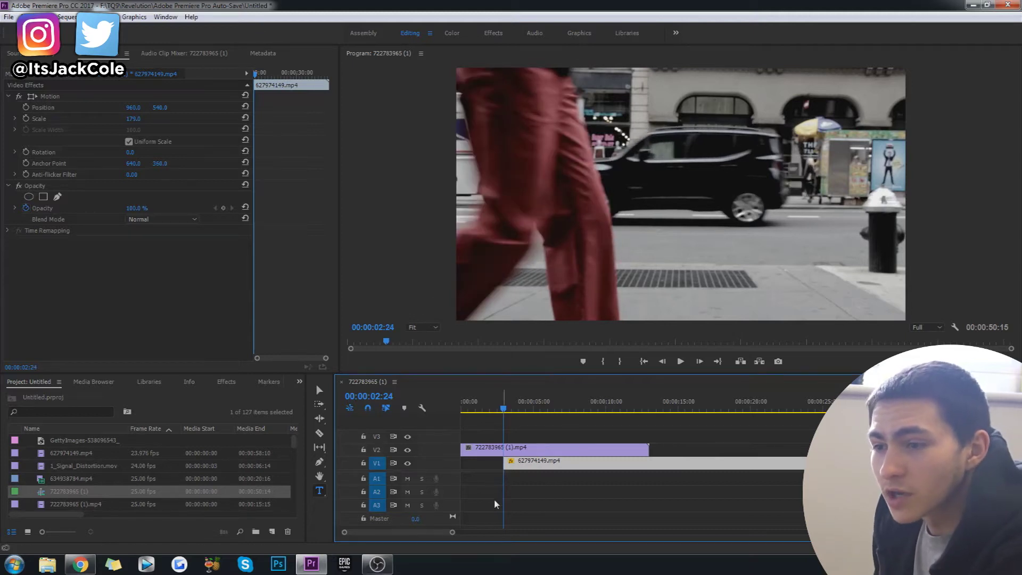
# Start a free-draw pen mask on the street clip at the frame's top-left.
pyautogui.click(577, 452)
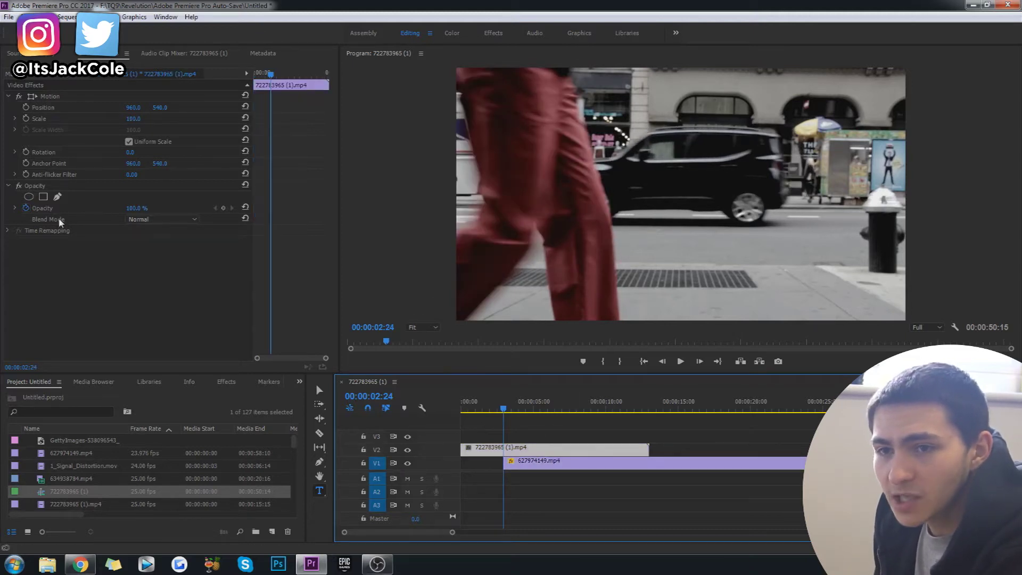
pyautogui.click(58, 197)
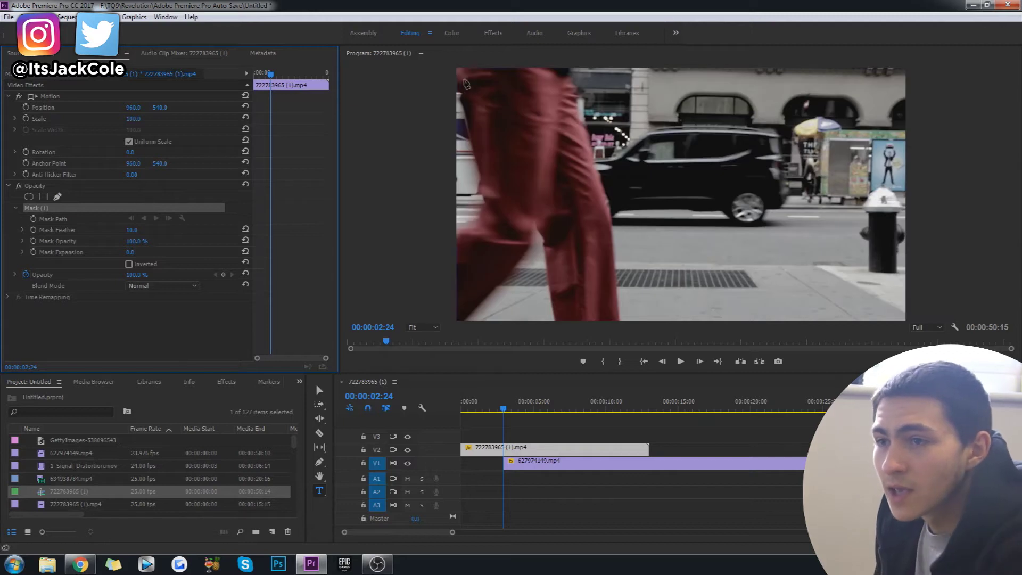
pyautogui.click(453, 87)
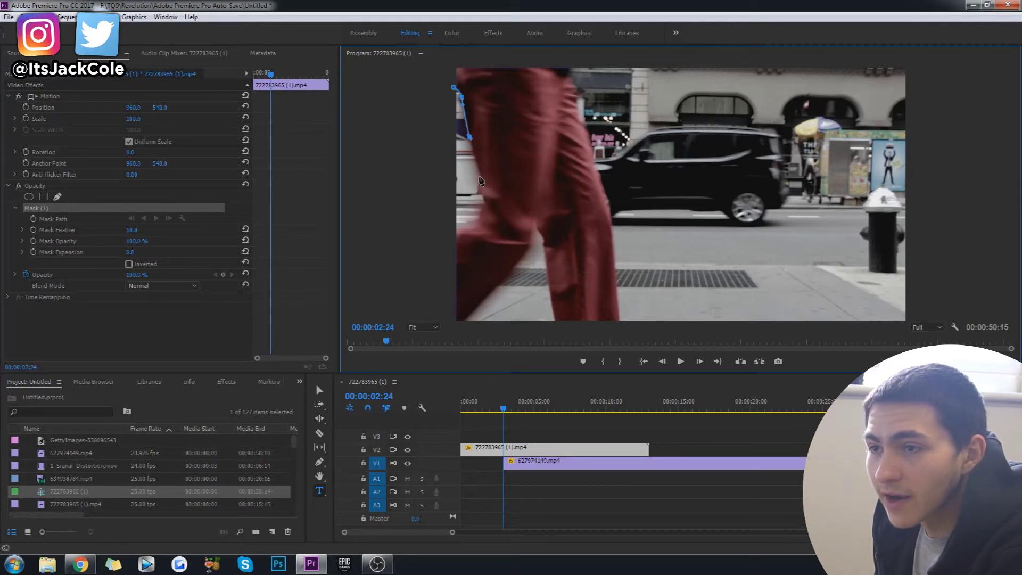
# Delete the old mask and draw a new closed pen mask along the trousers' left edge.
pyautogui.press('Delete')
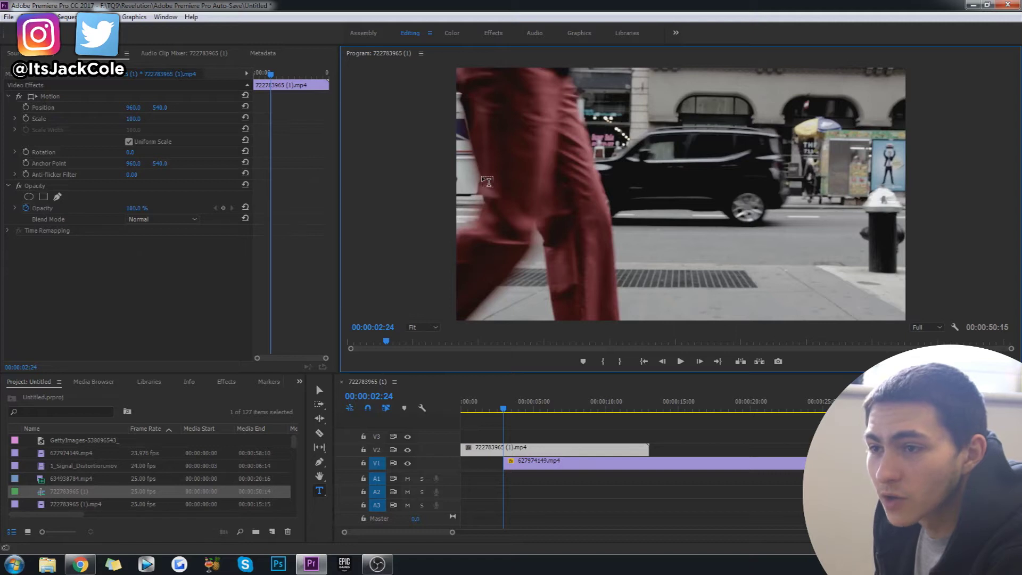
pyautogui.click(57, 197)
pyautogui.click(404, 164)
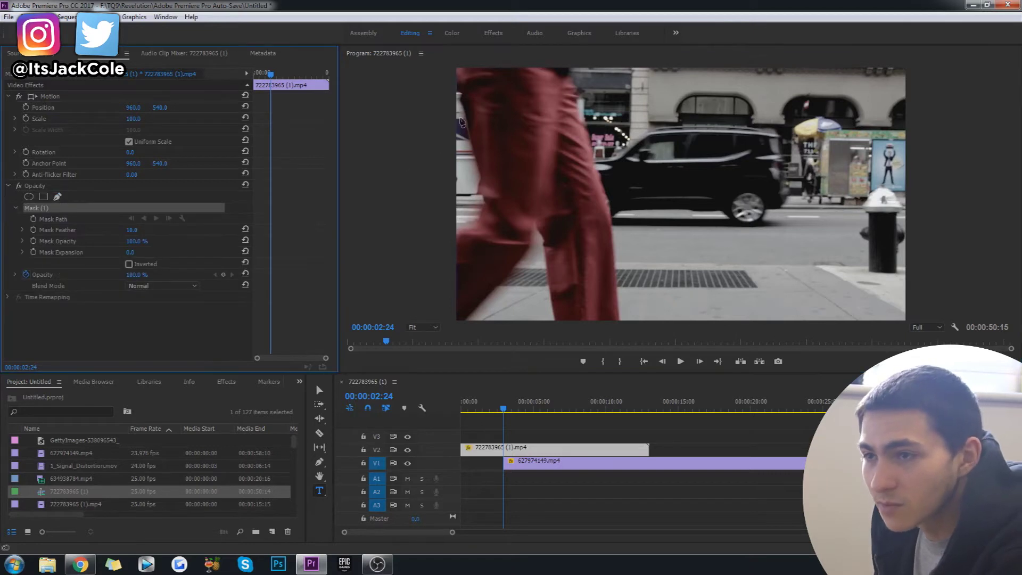
pyautogui.click(456, 87)
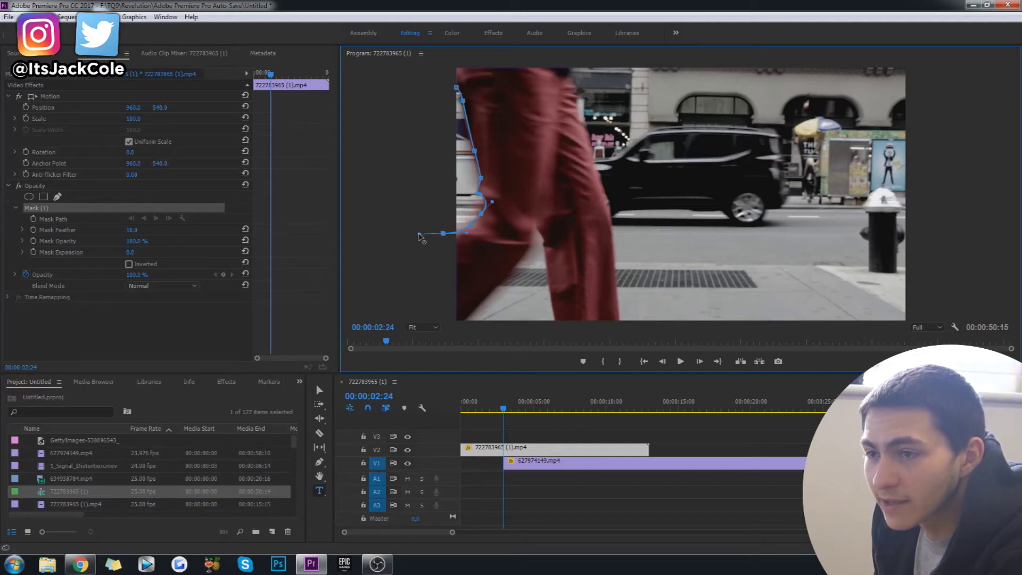
pyautogui.click(412, 107)
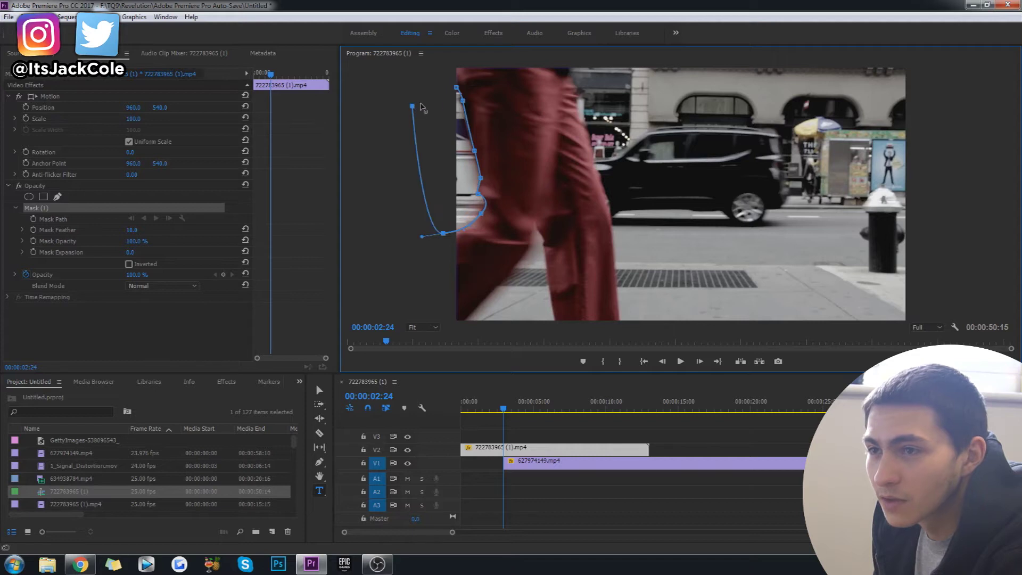
pyautogui.click(457, 88)
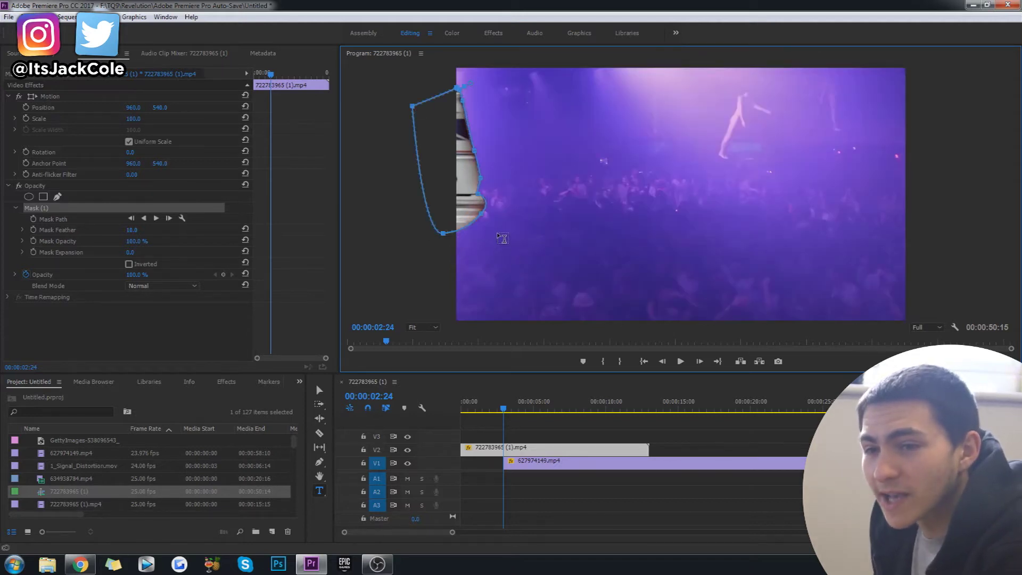
# Invert the street clip's mask, nudge it down-left, and add mask feathering.
pyautogui.click(128, 265)
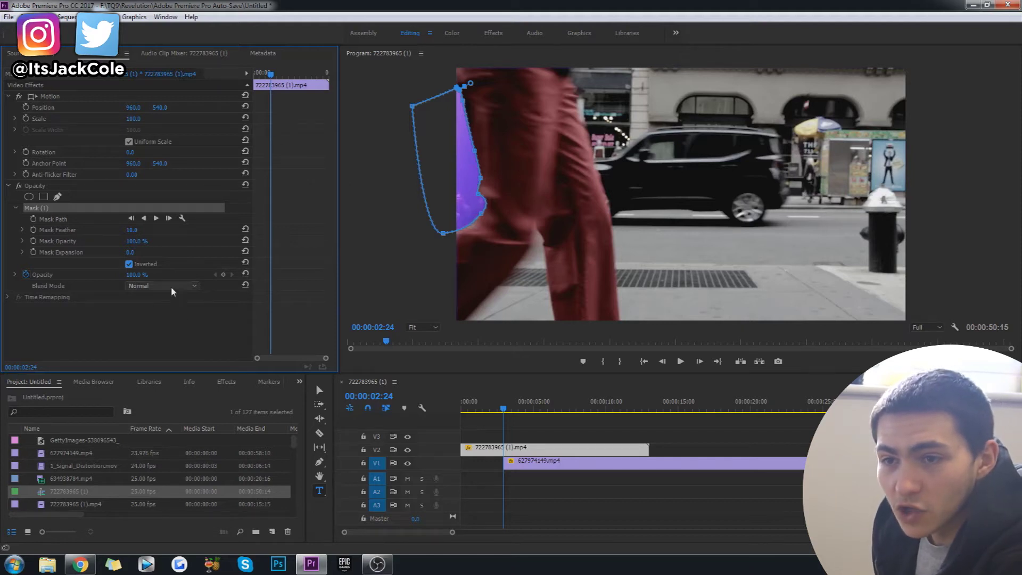
pyautogui.click(196, 342)
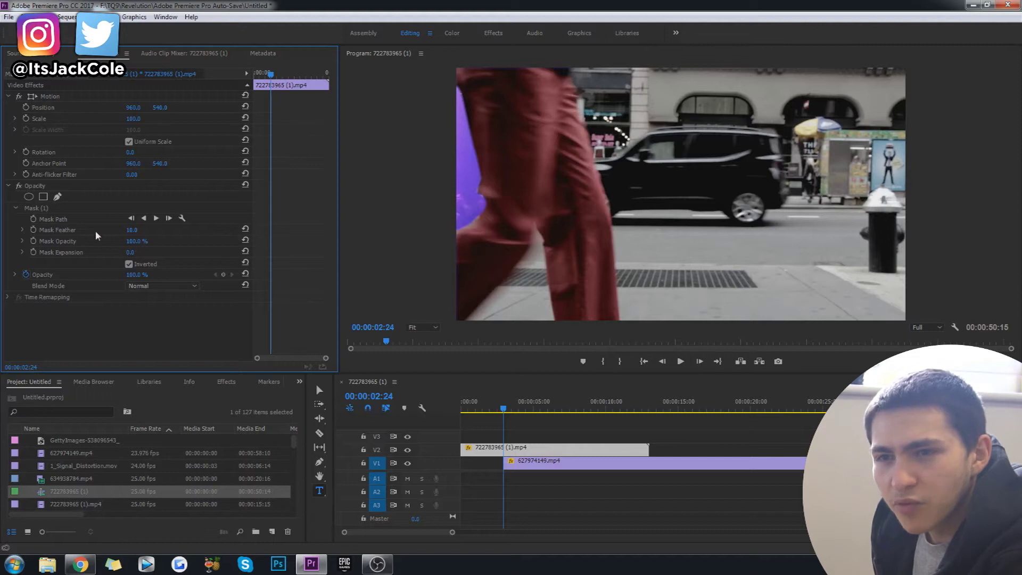
pyautogui.click(87, 215)
pyautogui.moveTo(463, 155); pyautogui.dragTo(461, 156)
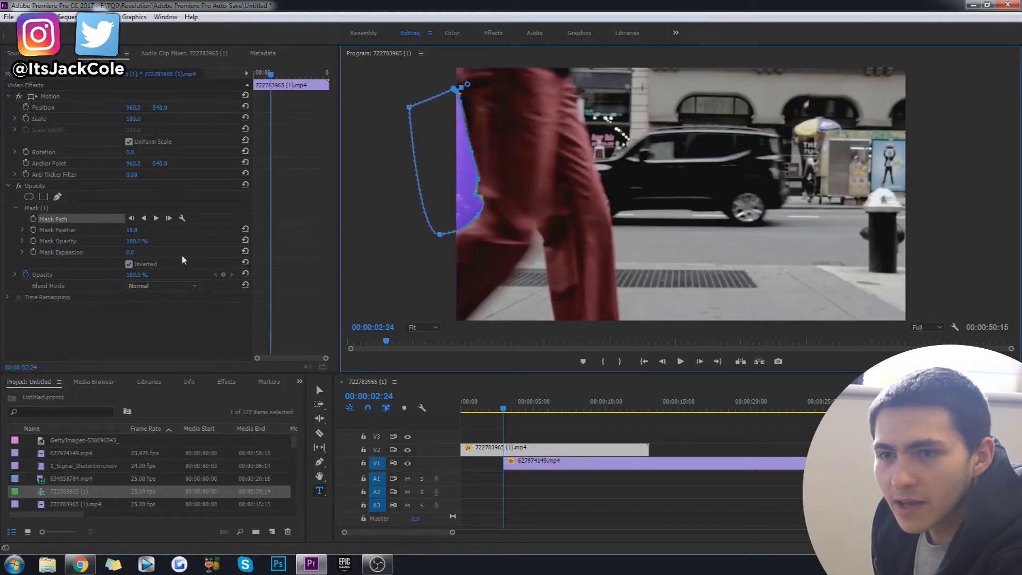
pyautogui.moveTo(132, 230); pyautogui.dragTo(154, 230)
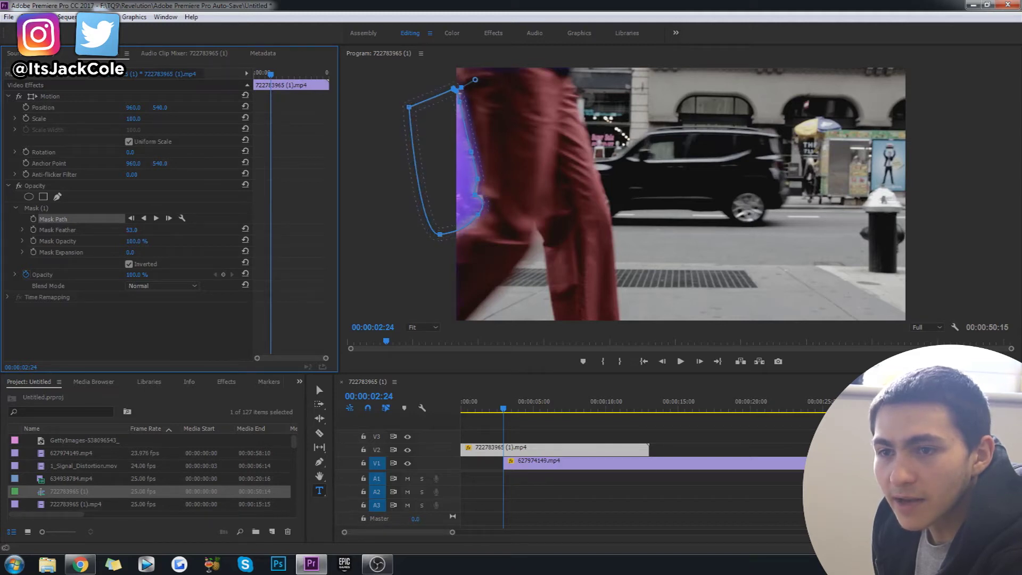
# Increase the mask expansion and enter a mask feather of 30.
pyautogui.click(556, 507)
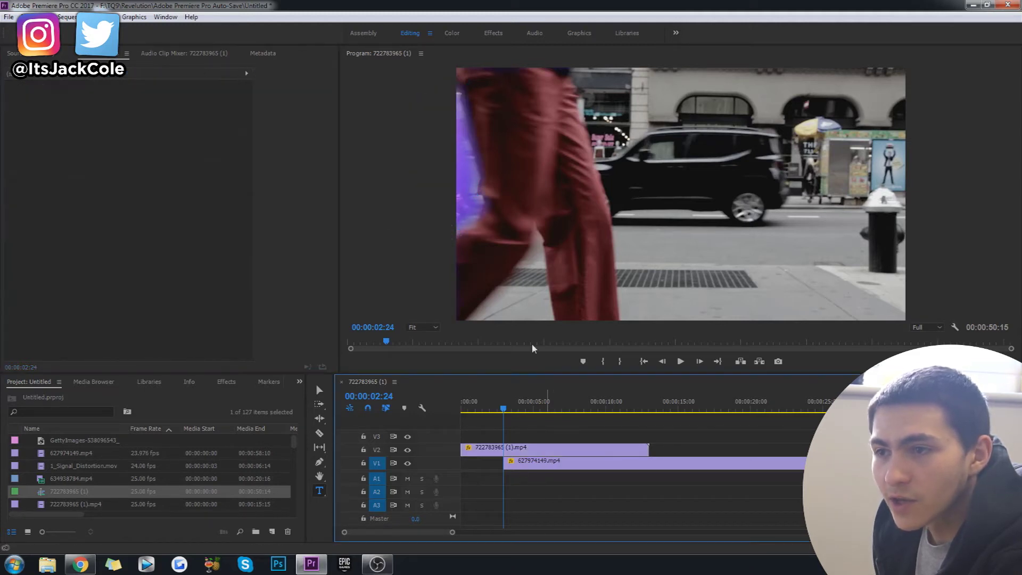
pyautogui.click(533, 462)
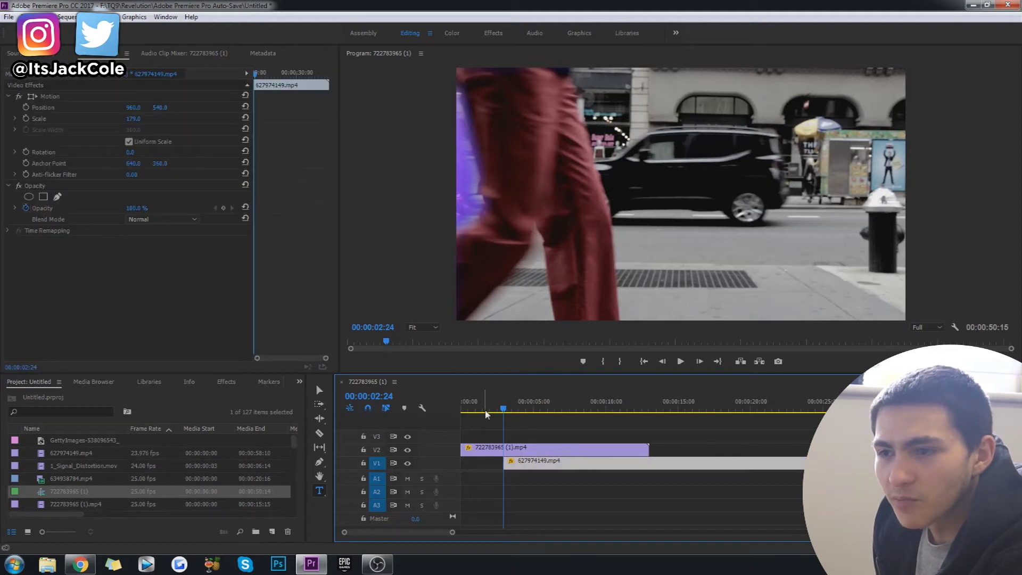
pyautogui.click(487, 449)
pyautogui.click(133, 255)
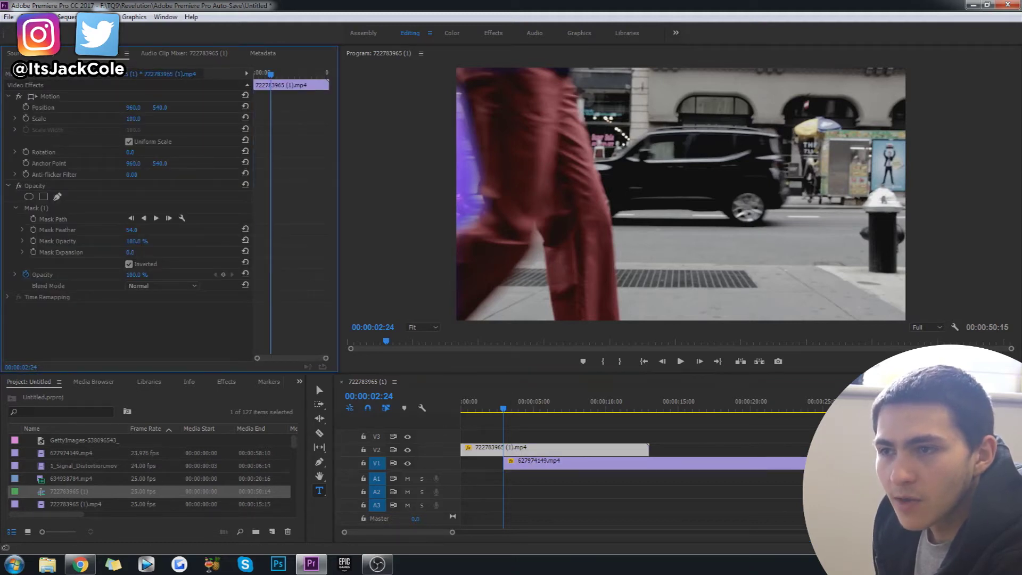
pyautogui.moveTo(130, 252); pyautogui.dragTo(153, 252)
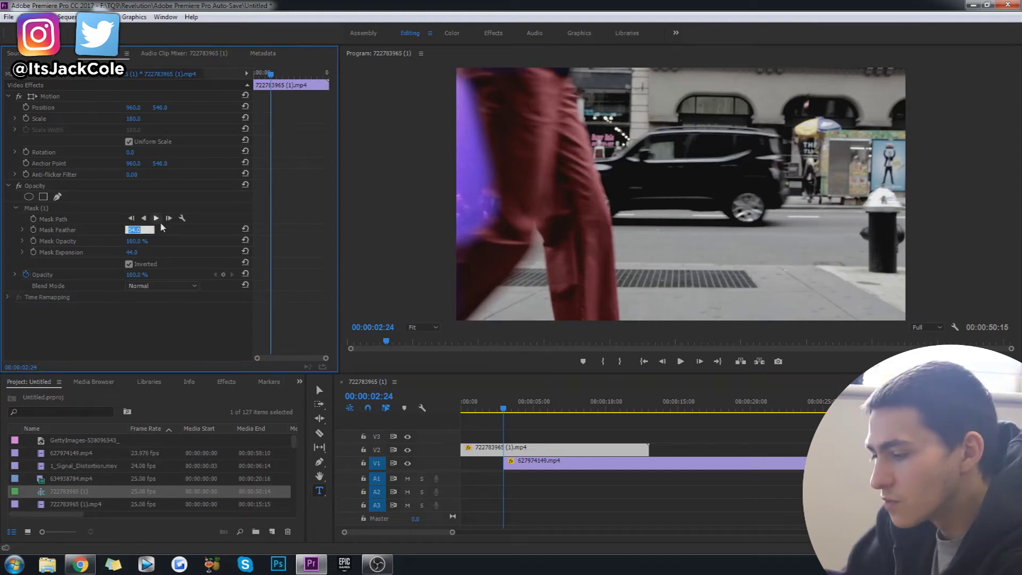
pyautogui.write('30')
pyautogui.press('Return')
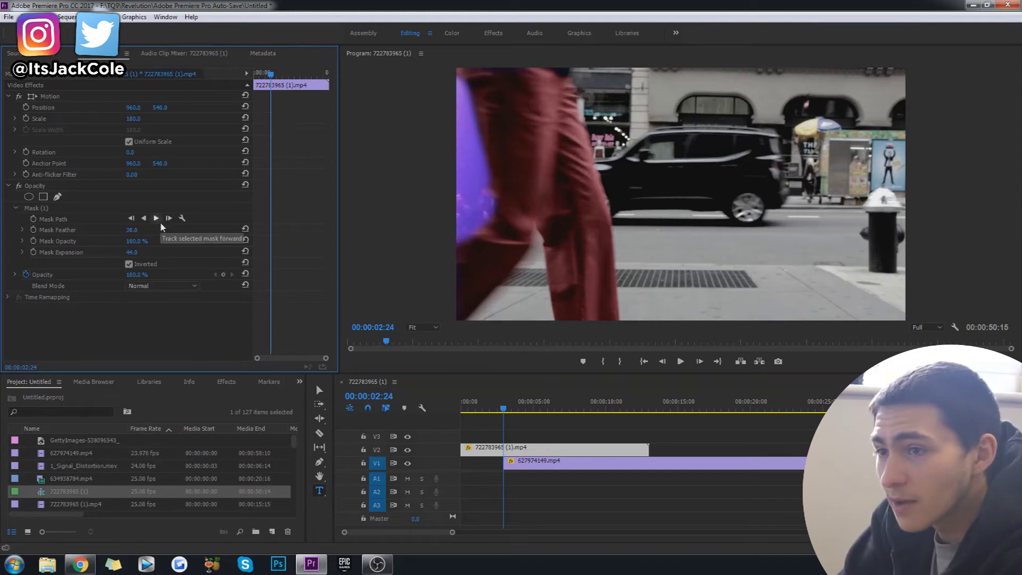
# Reposition the mask along the trousers' left edge, checking the composite between adjustments.
pyautogui.click(67, 234)
pyautogui.click(84, 220)
pyautogui.moveTo(456, 176); pyautogui.dragTo(452, 174)
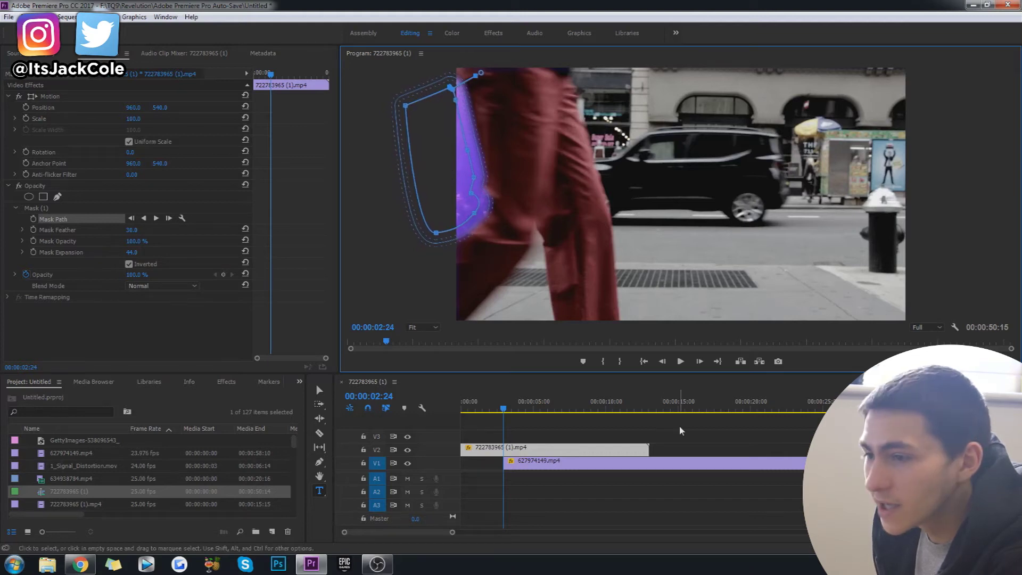
pyautogui.click(685, 506)
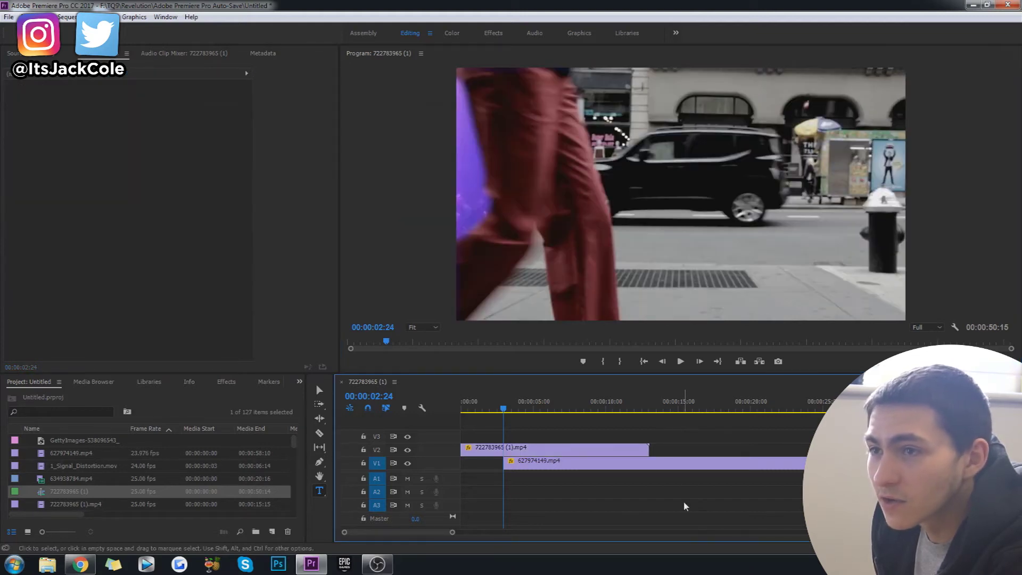
pyautogui.click(593, 452)
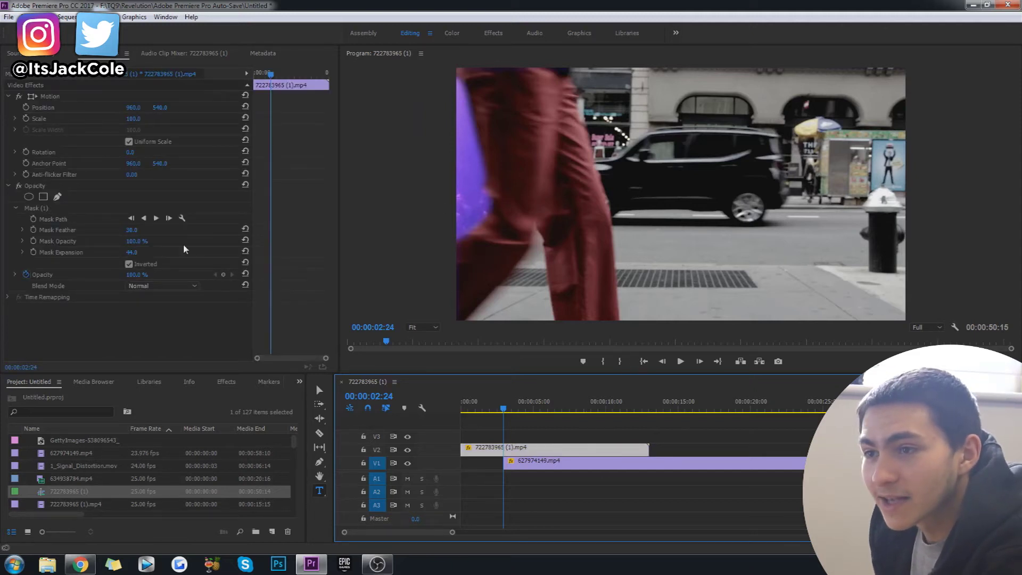
pyautogui.click(53, 219)
pyautogui.moveTo(434, 181)
pyautogui.mouseDown()
pyautogui.moveTo(450, 184)
pyautogui.moveTo(438, 193)
pyautogui.mouseUp()
pyautogui.click(646, 510)
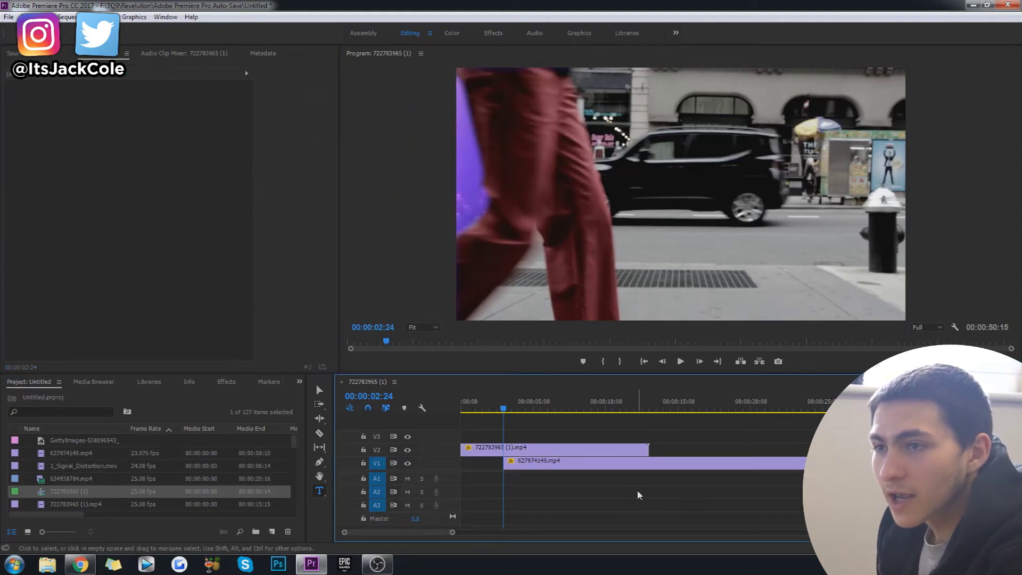
pyautogui.click(551, 450)
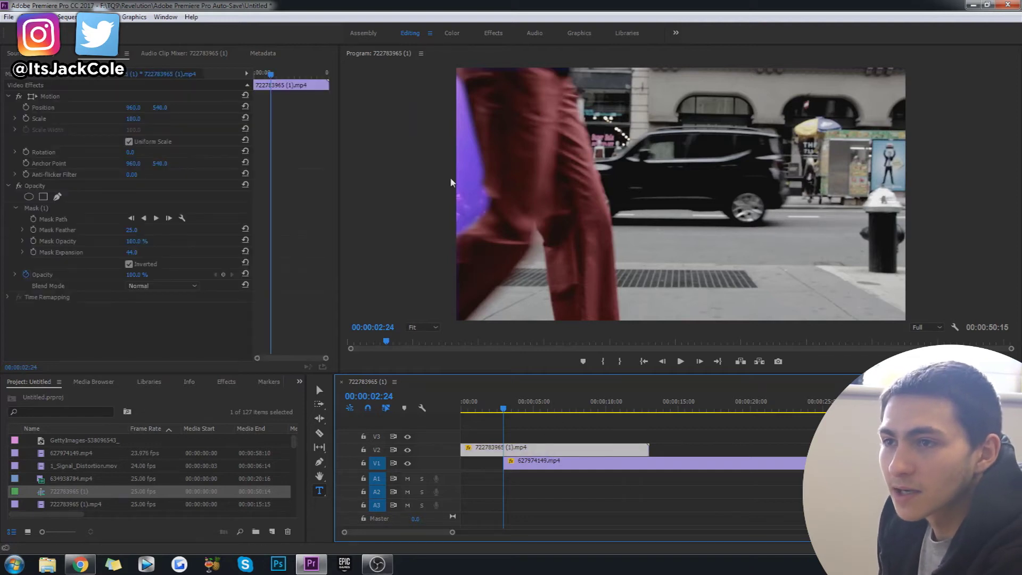
pyautogui.click(56, 208)
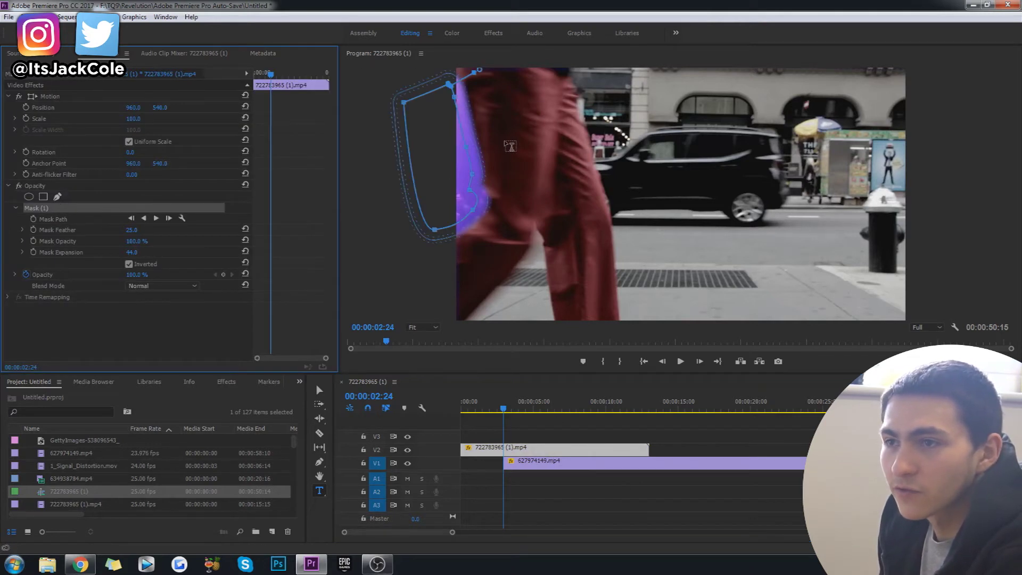
# Add a Mask Path keyframe and shift the mask right to follow the trousers.
pyautogui.click(33, 220)
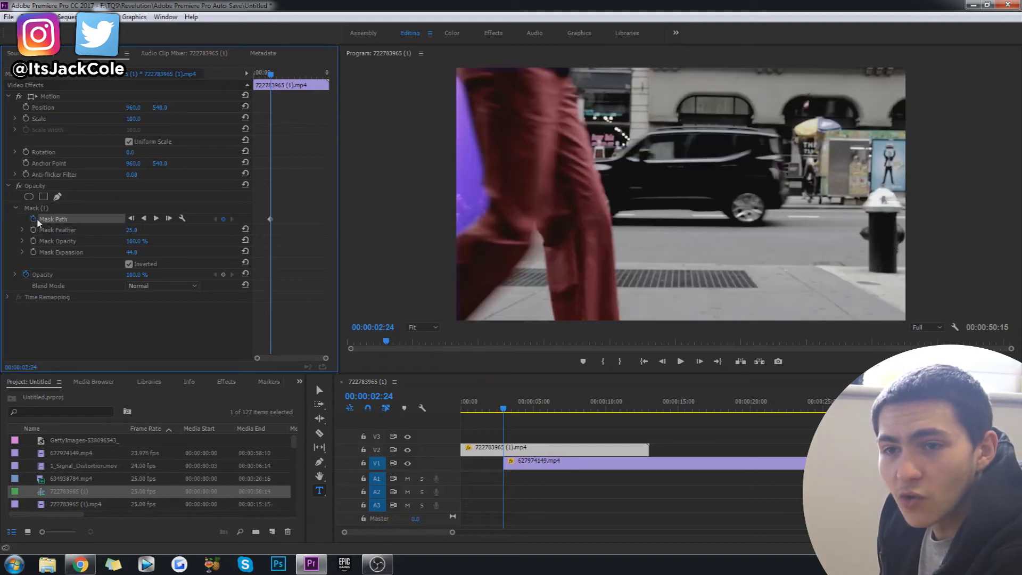
pyautogui.click(54, 208)
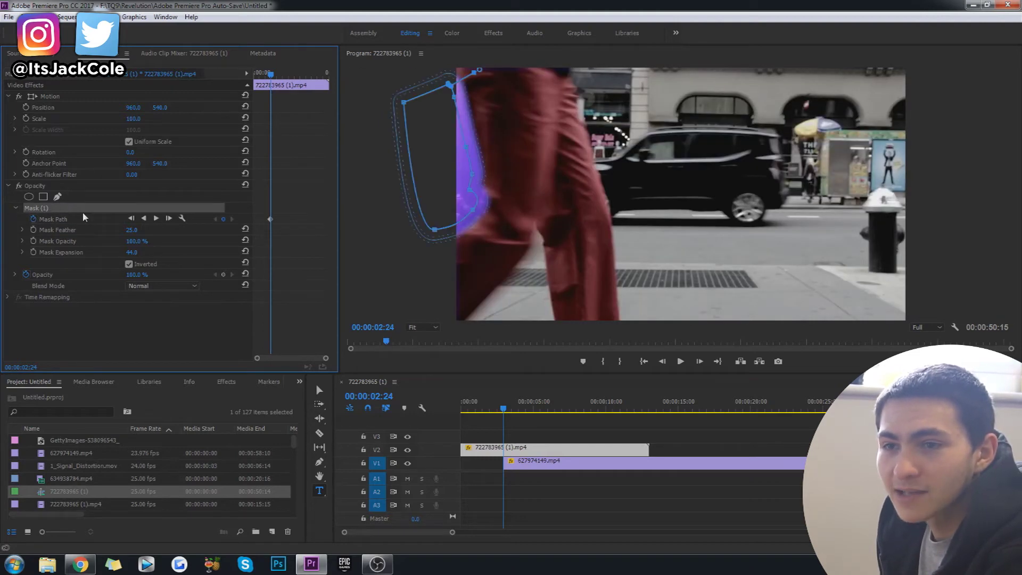
pyautogui.click(58, 216)
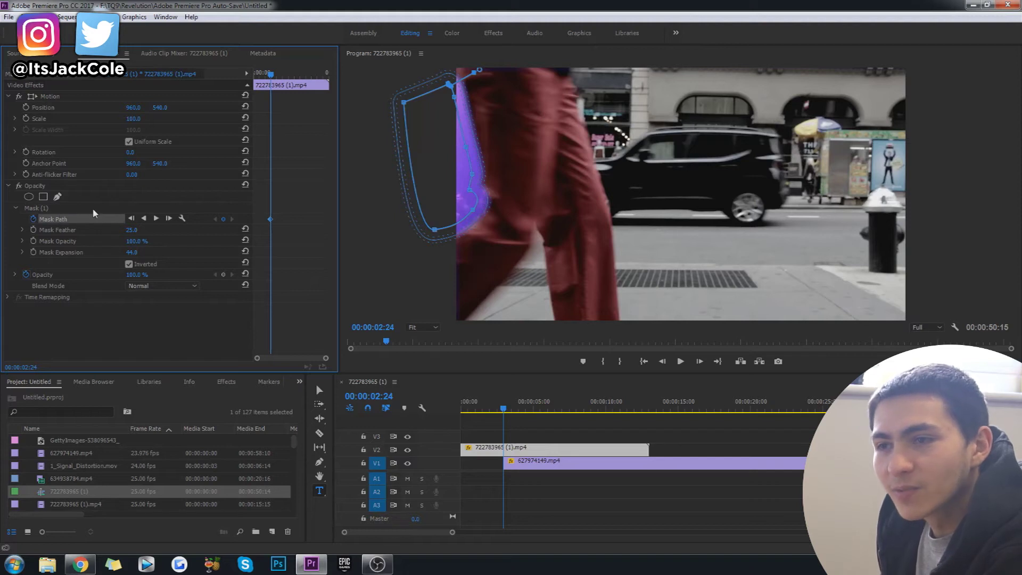
pyautogui.press('Right')
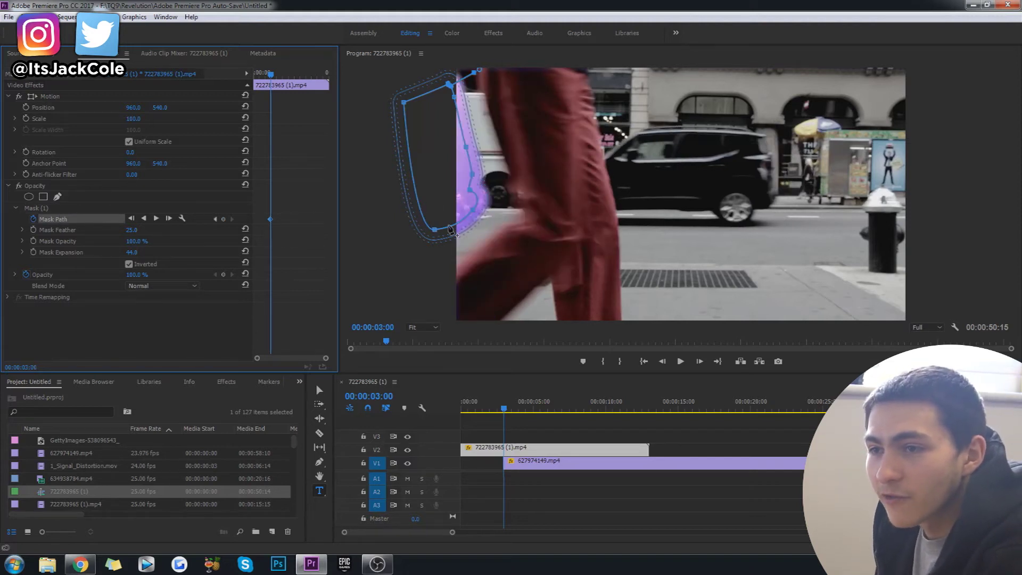
pyautogui.moveTo(451, 190); pyautogui.dragTo(483, 198)
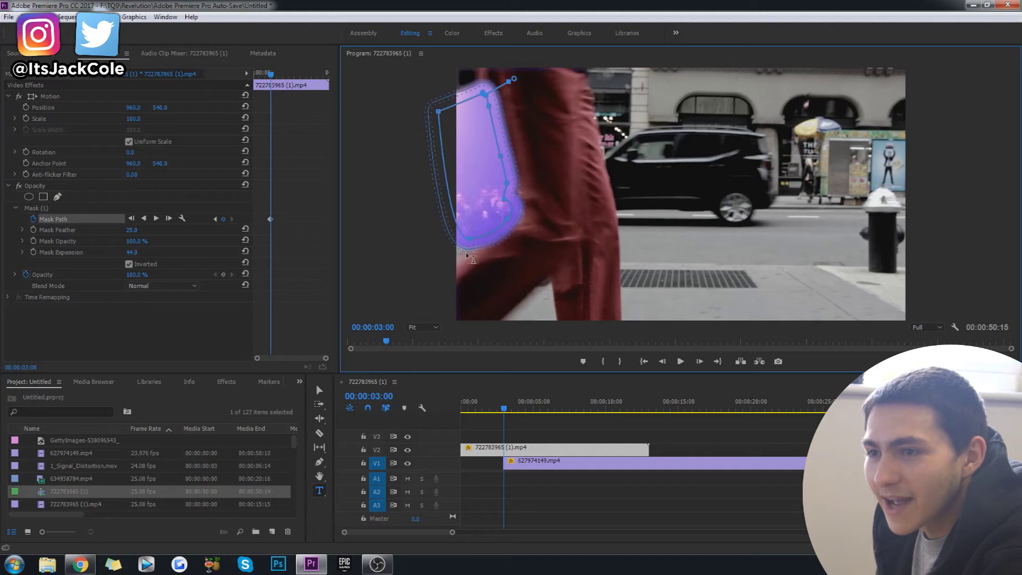
# Reshape the mask over the frame's left edge so purple club footage shows through.
pyautogui.moveTo(473, 241); pyautogui.dragTo(426, 279)
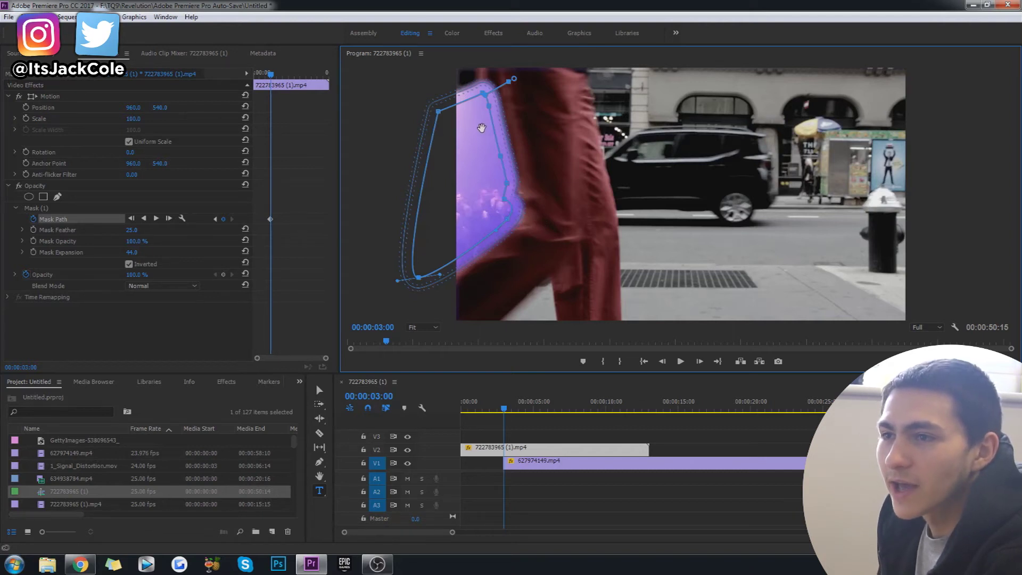
pyautogui.moveTo(481, 128); pyautogui.dragTo(394, 158)
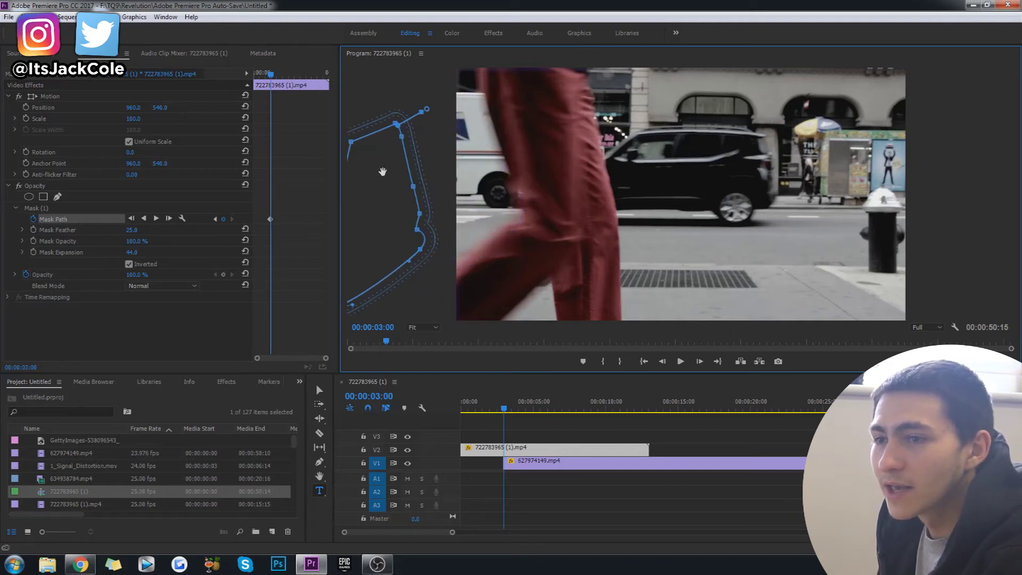
pyautogui.moveTo(371, 183); pyautogui.dragTo(467, 157)
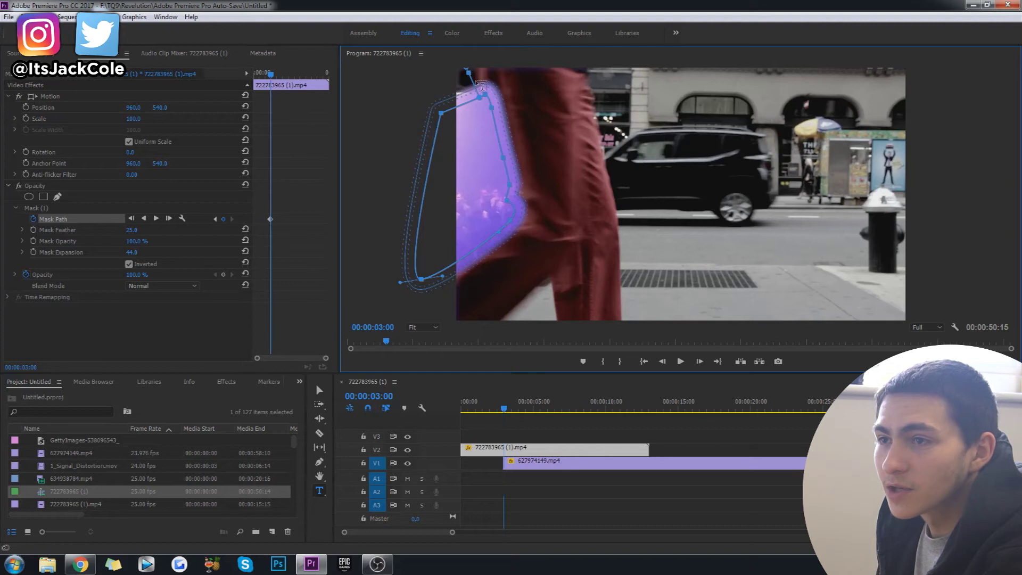
pyautogui.moveTo(487, 98); pyautogui.dragTo(422, 100)
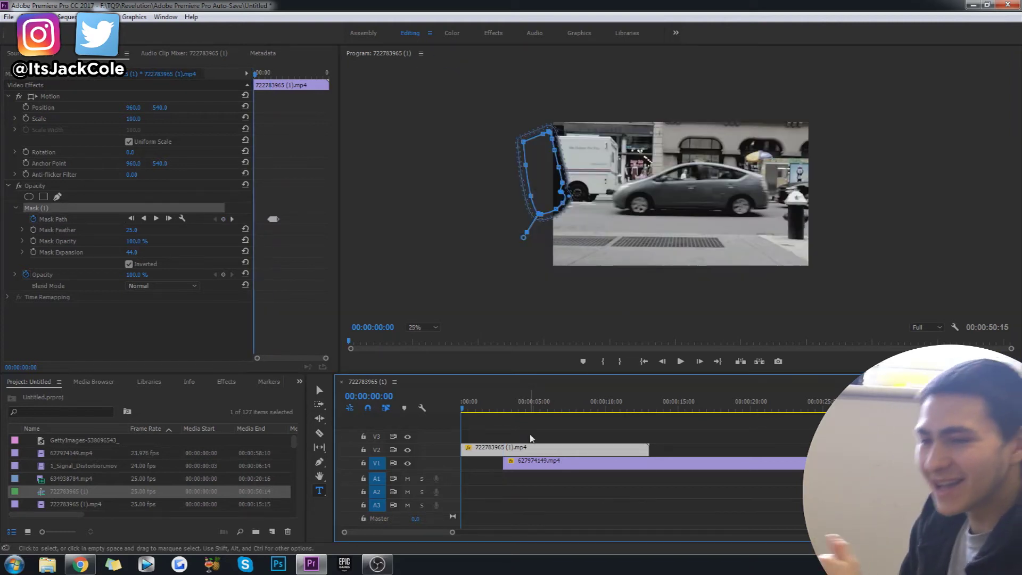
# At 00:00:02:23, slide the mask left off the frame so no purple shows, then return to start.
pyautogui.click(530, 438)
pyautogui.click(479, 454)
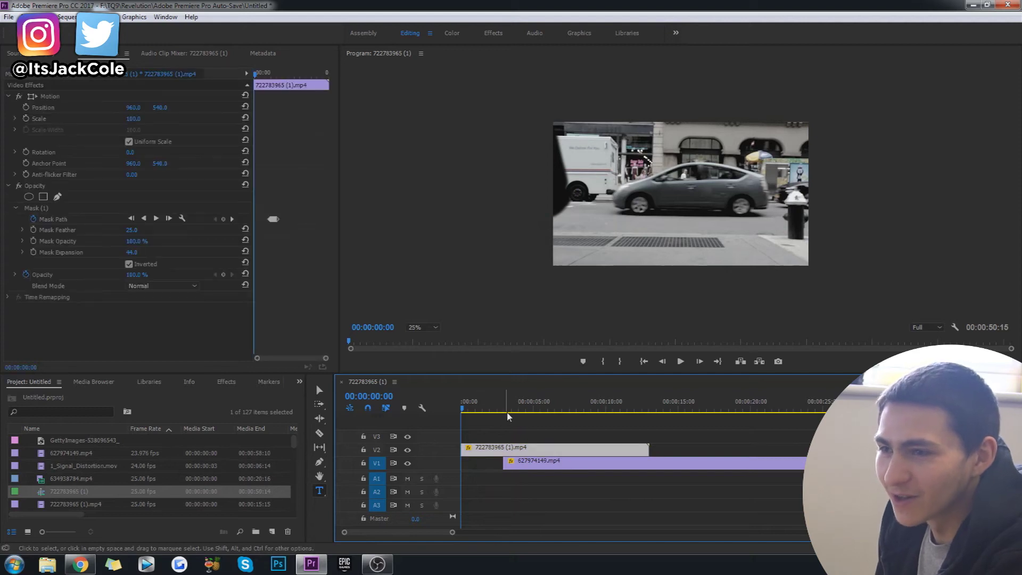
pyautogui.click(67, 213)
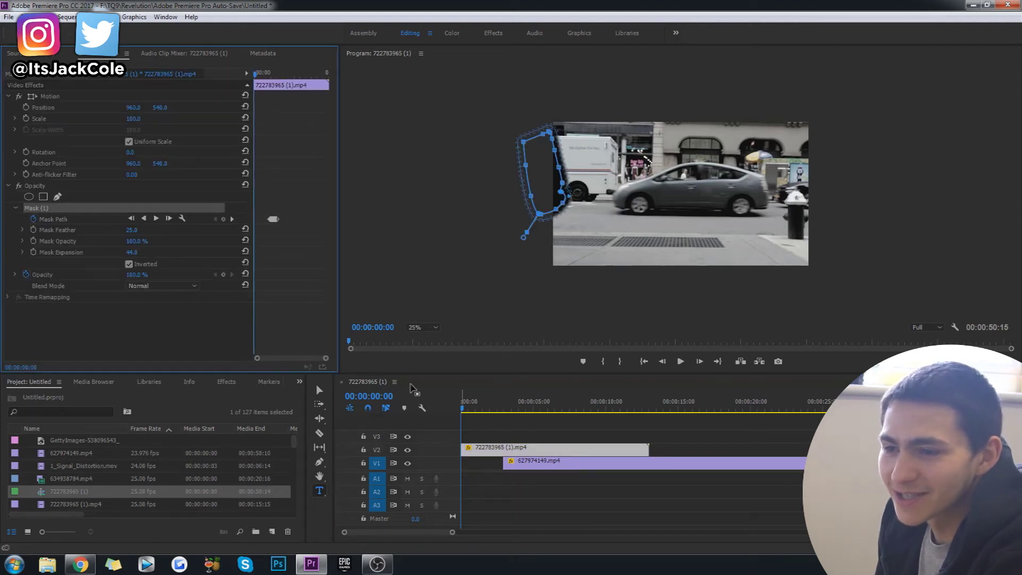
pyautogui.moveTo(266, 73); pyautogui.dragTo(263, 74)
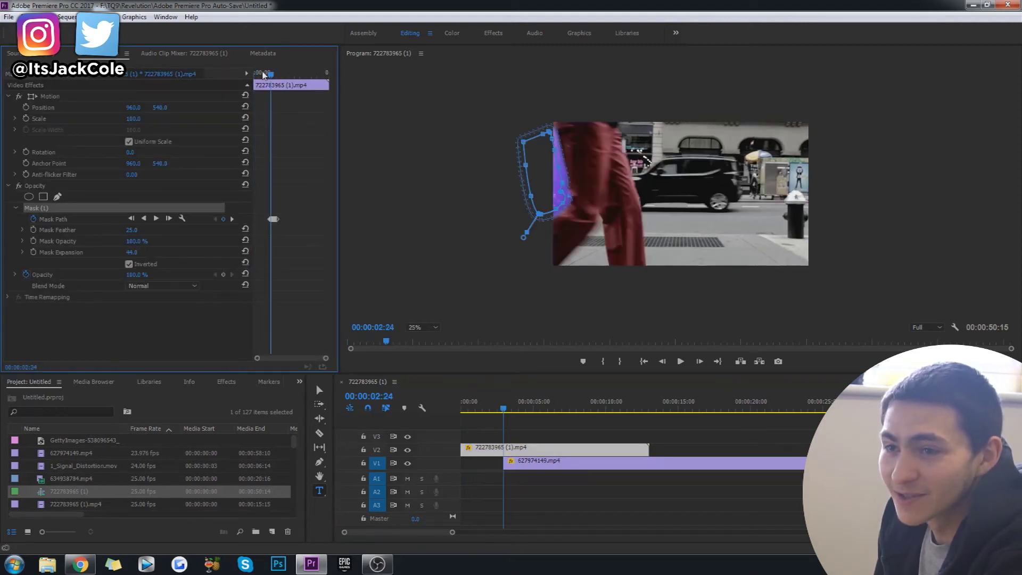
pyautogui.press('Left')
pyautogui.press('Left')
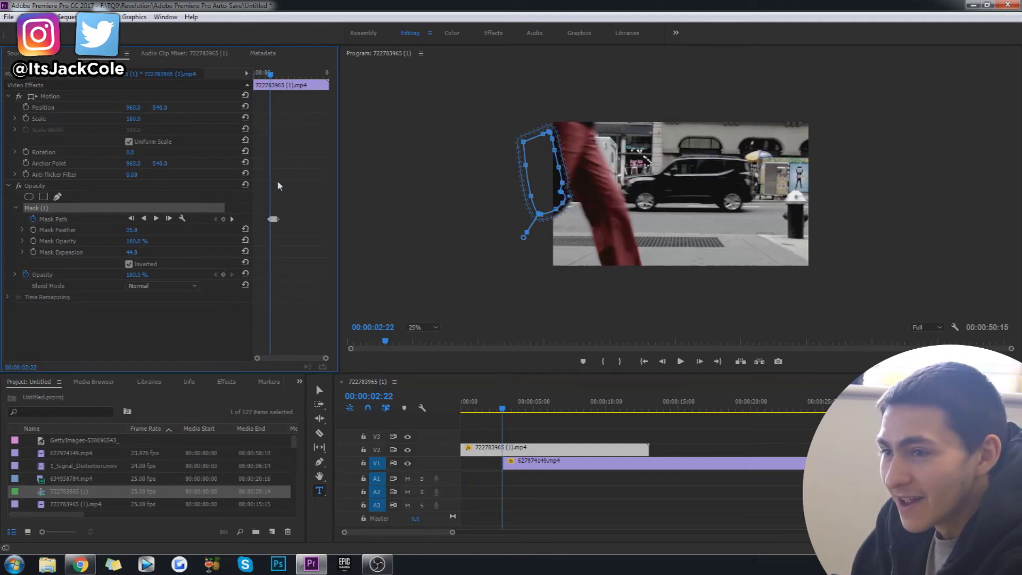
pyautogui.press('Right')
pyautogui.press('Right')
pyautogui.press('Left')
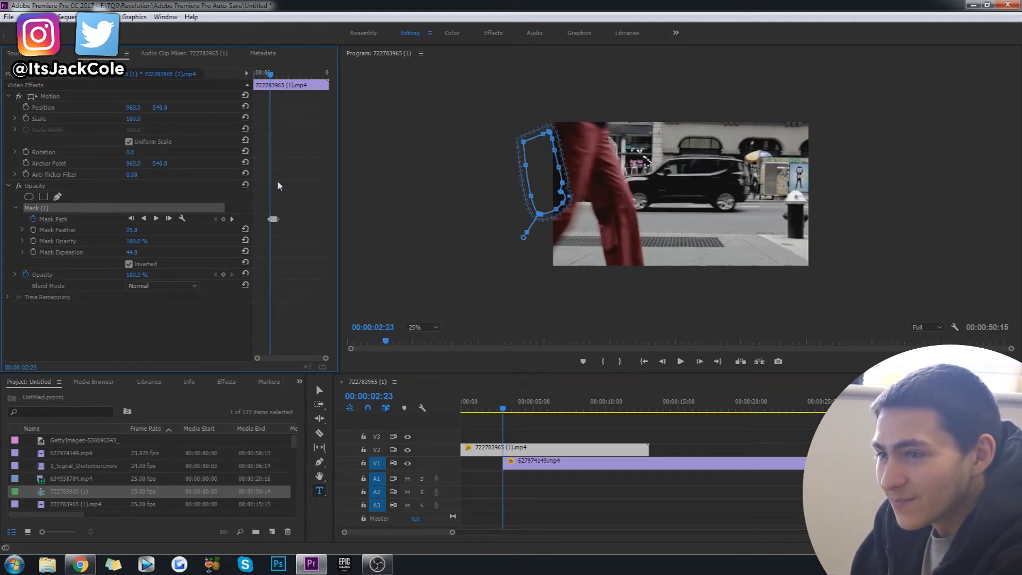
pyautogui.moveTo(548, 187); pyautogui.dragTo(517, 188)
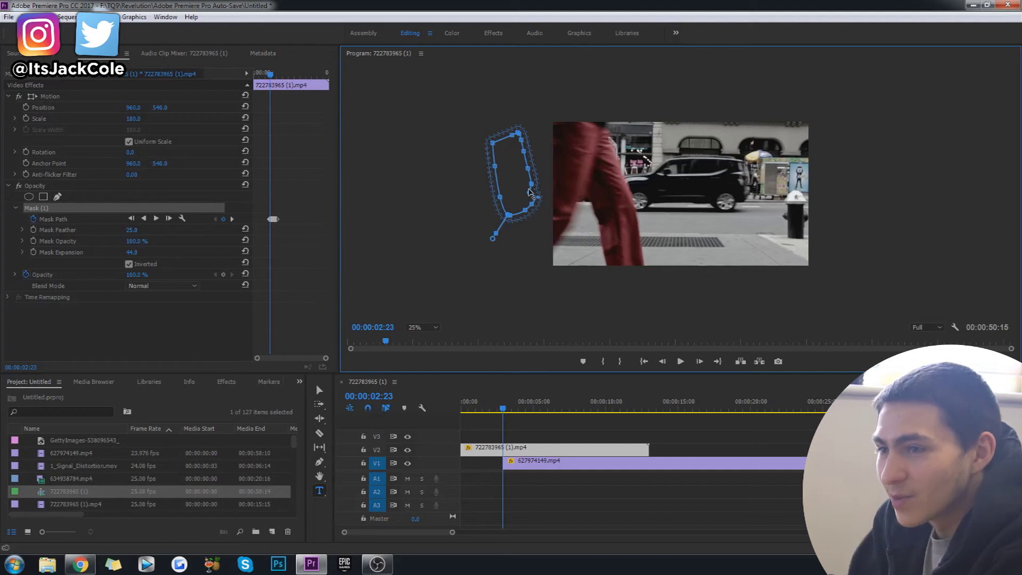
pyautogui.moveTo(270, 74); pyautogui.dragTo(255, 73)
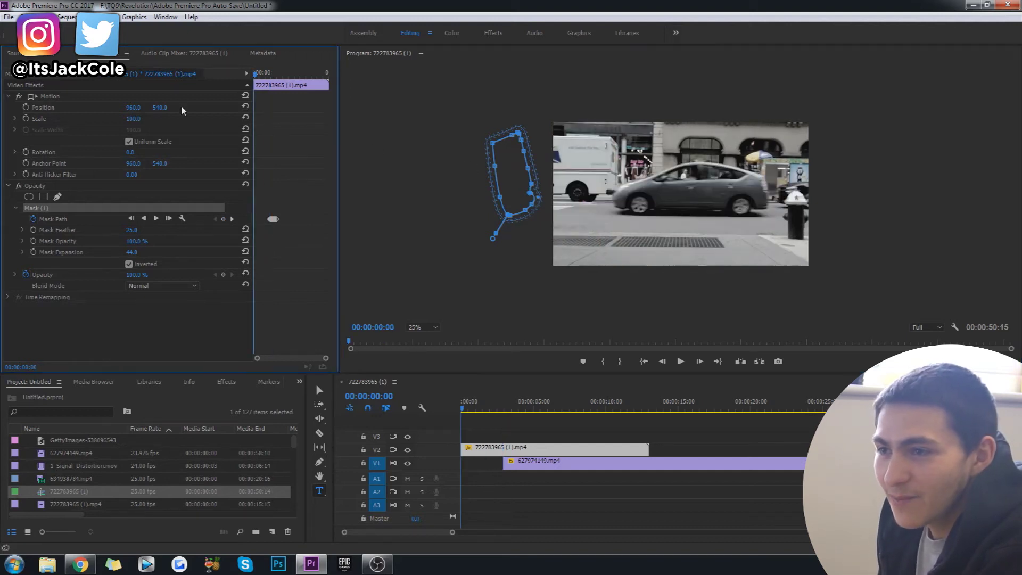
pyautogui.click(610, 497)
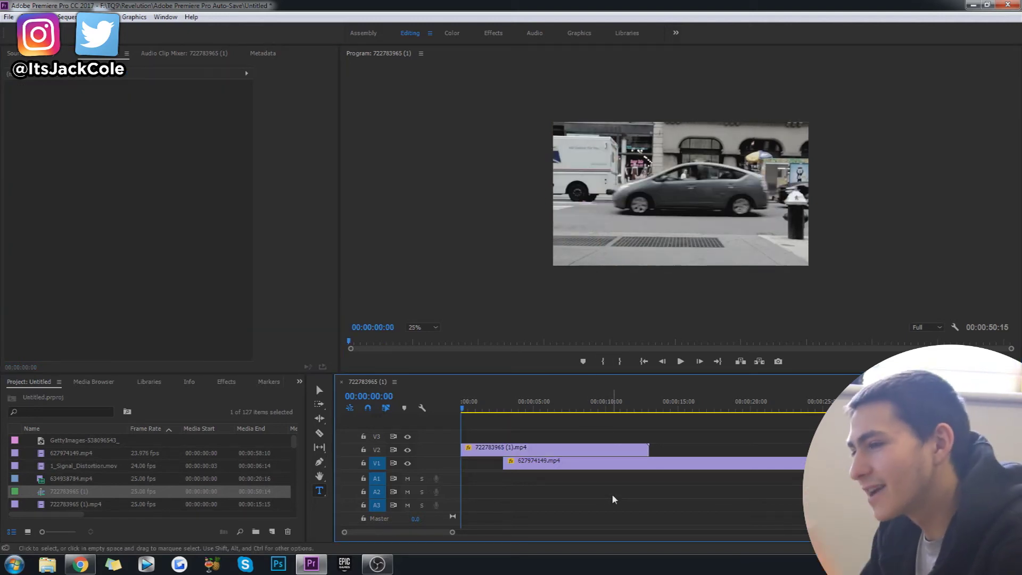
pyautogui.press('space')
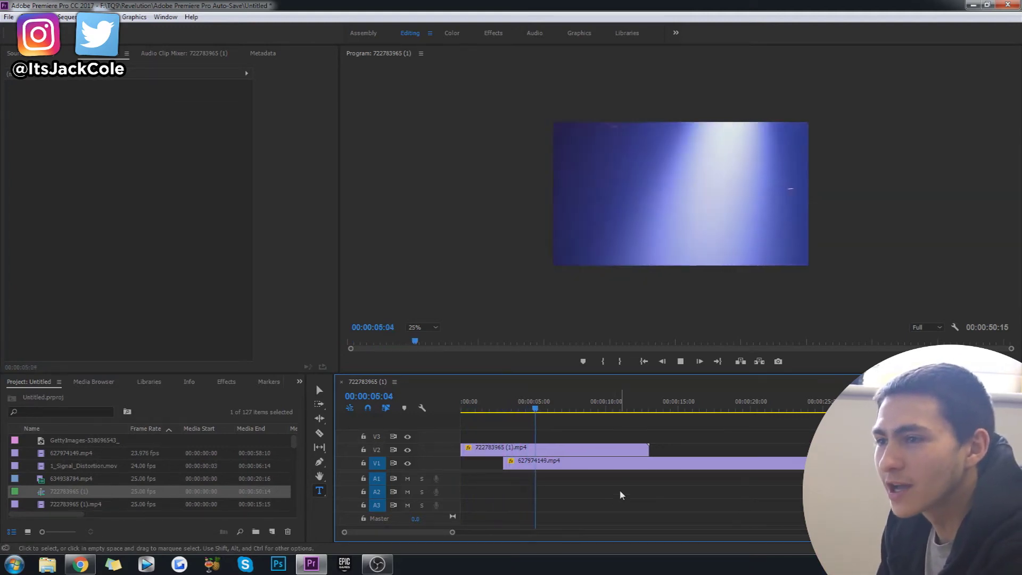
pyautogui.click(550, 466)
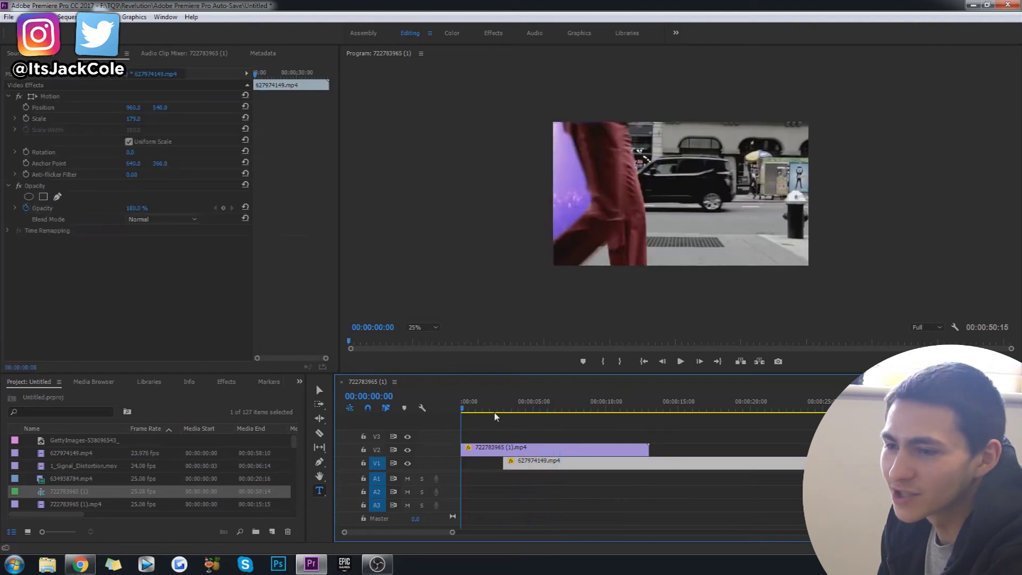
pyautogui.click(624, 487)
pyautogui.press('space')
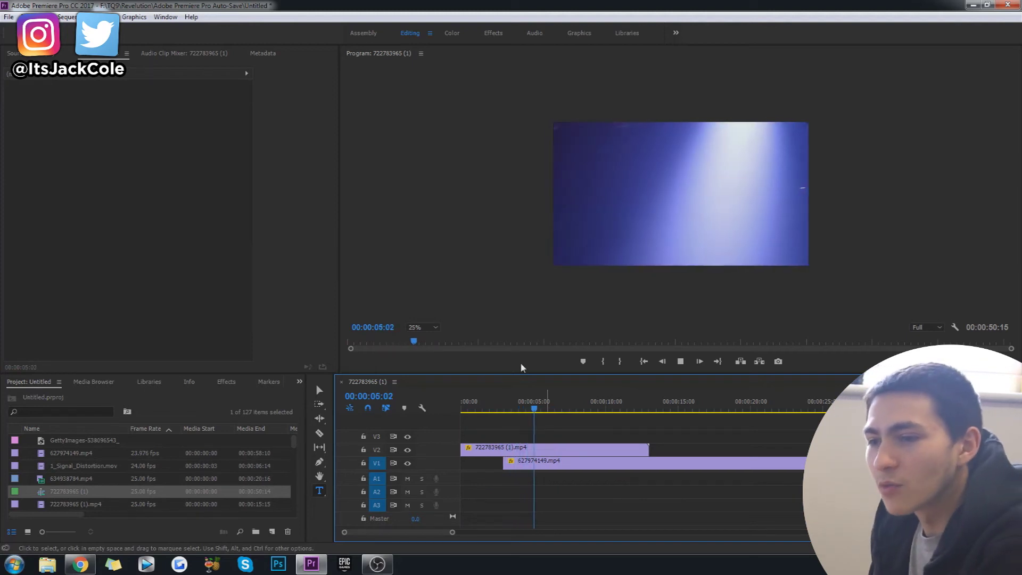
pyautogui.press('space')
pyautogui.press('Home')
pyautogui.press('space')
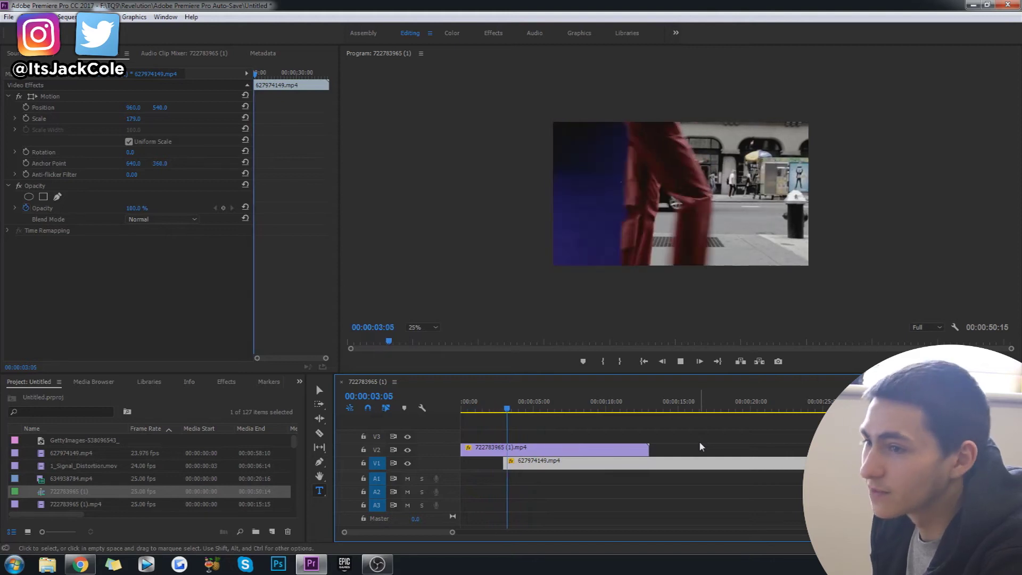
pyautogui.click(488, 408)
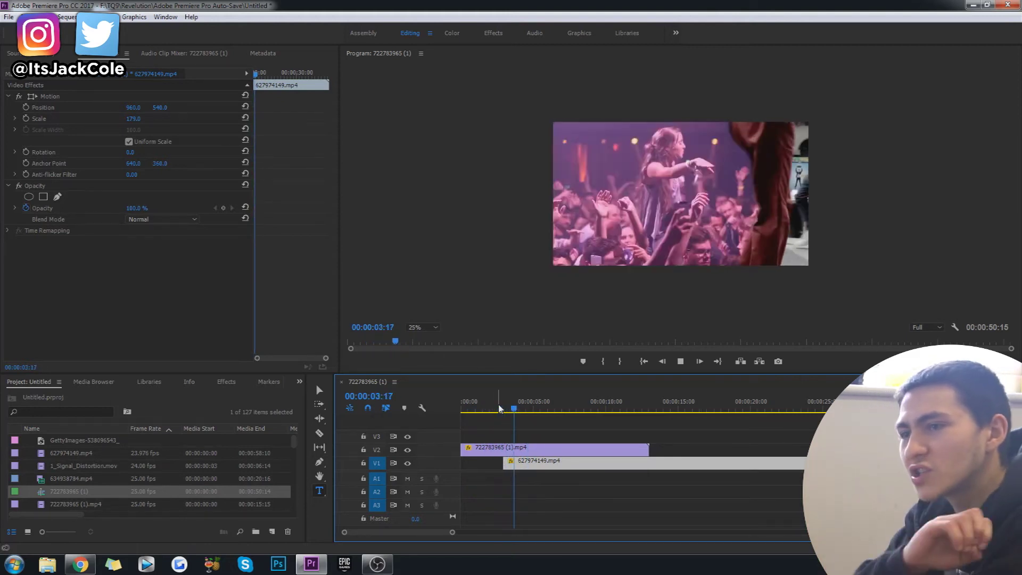
pyautogui.click(500, 408)
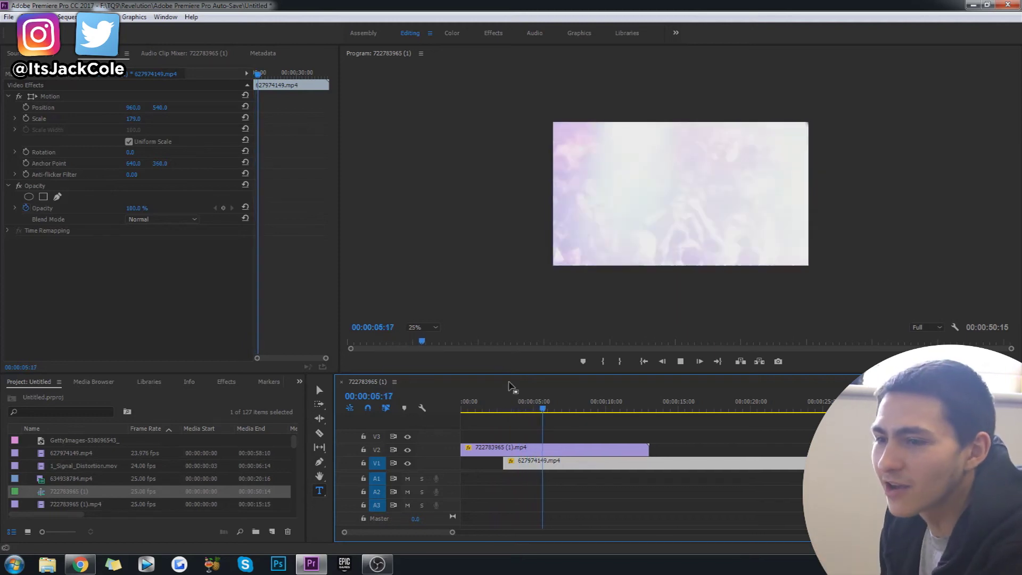
pyautogui.press('space')
pyautogui.click(505, 409)
pyautogui.press('Home')
pyautogui.click(532, 430)
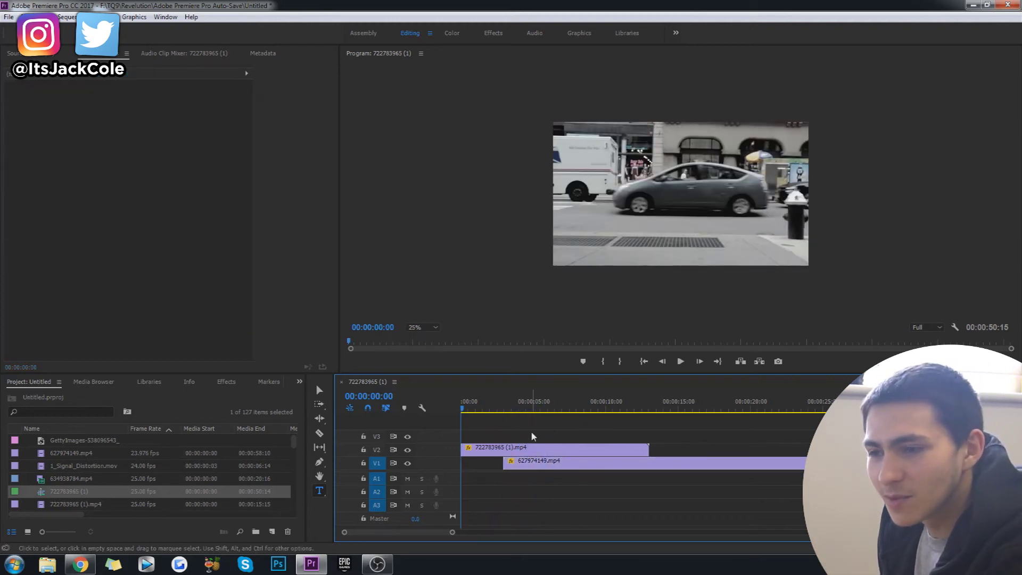
pyautogui.press('space')
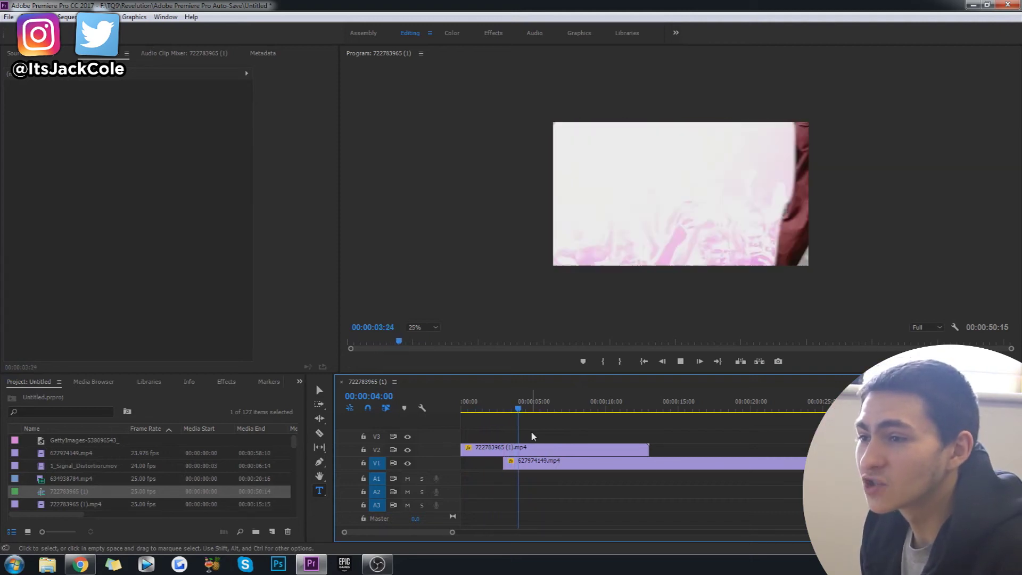
pyautogui.click(519, 462)
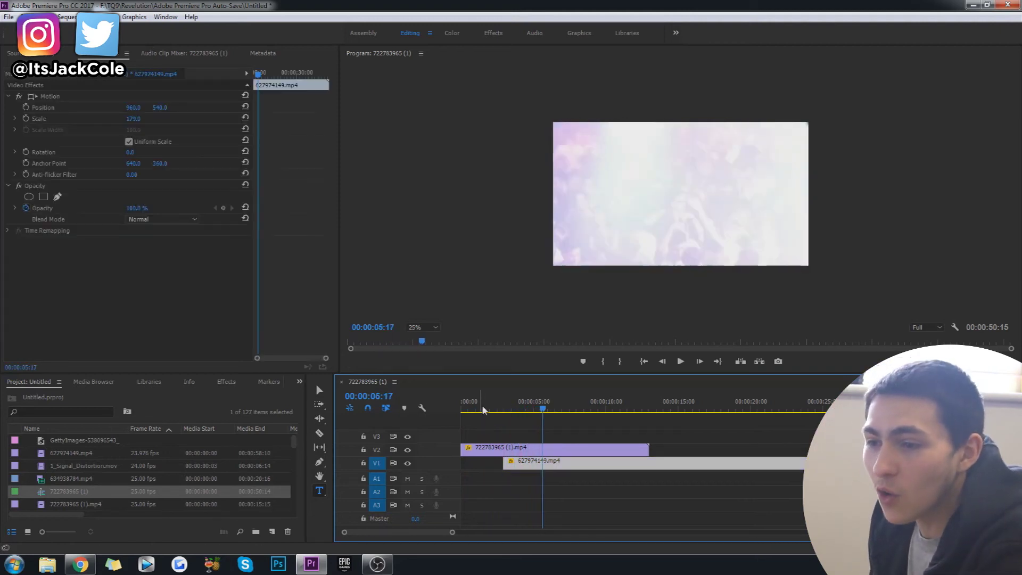
pyautogui.click(488, 409)
pyautogui.press('space')
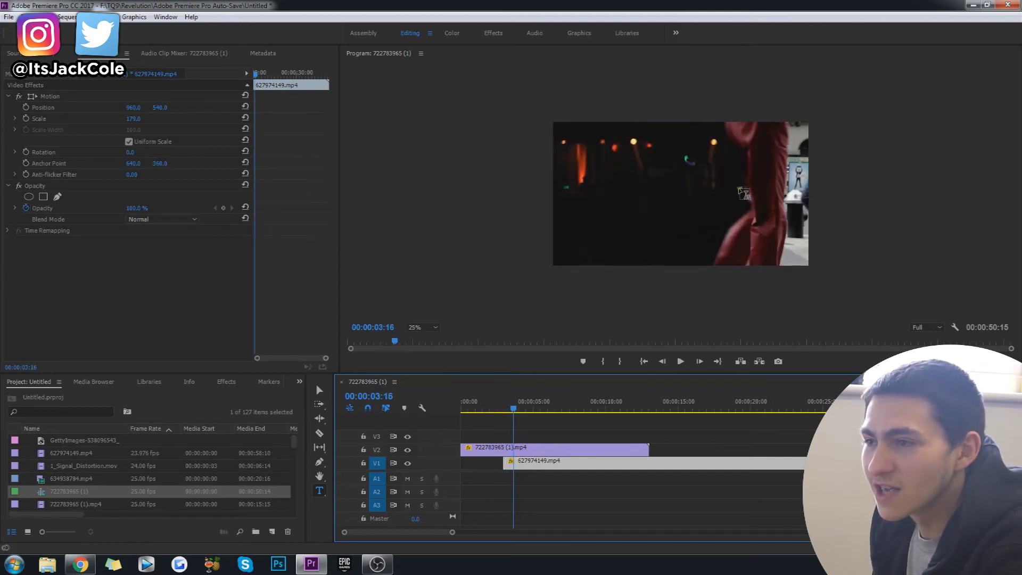
pyautogui.click(482, 405)
pyautogui.press('space')
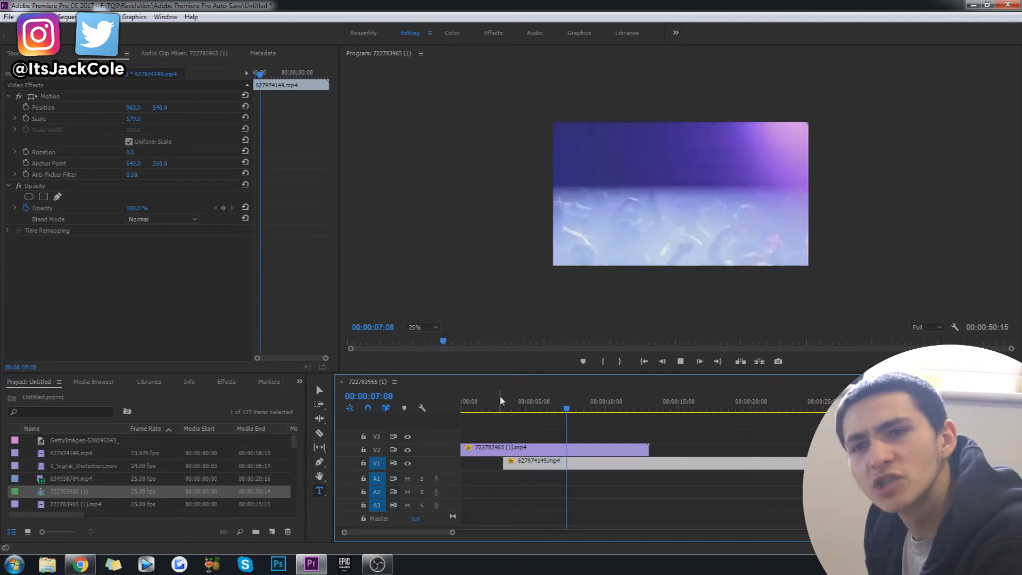
pyautogui.click(499, 397)
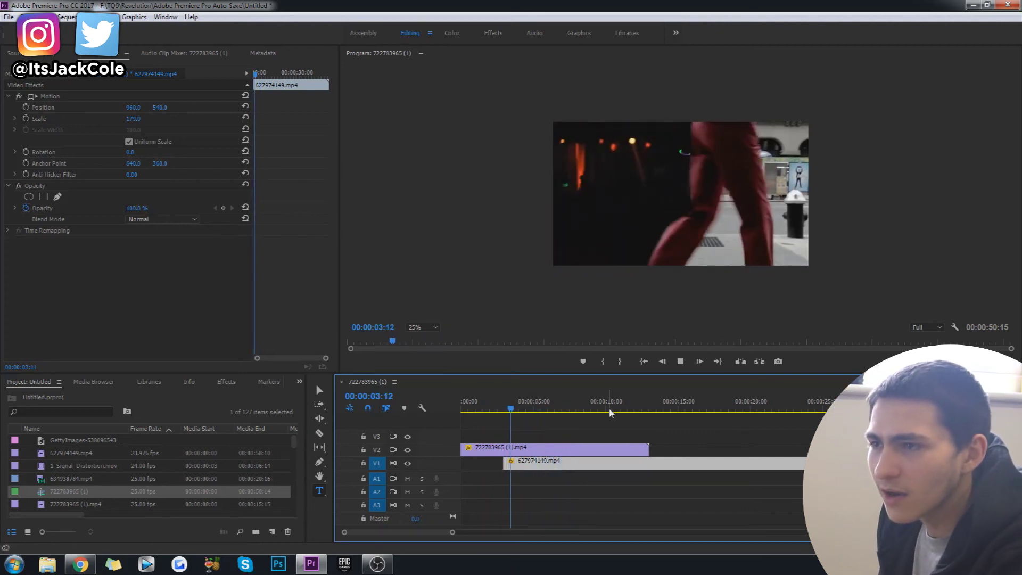
pyautogui.click(482, 411)
pyautogui.press('Home')
pyautogui.press('space')
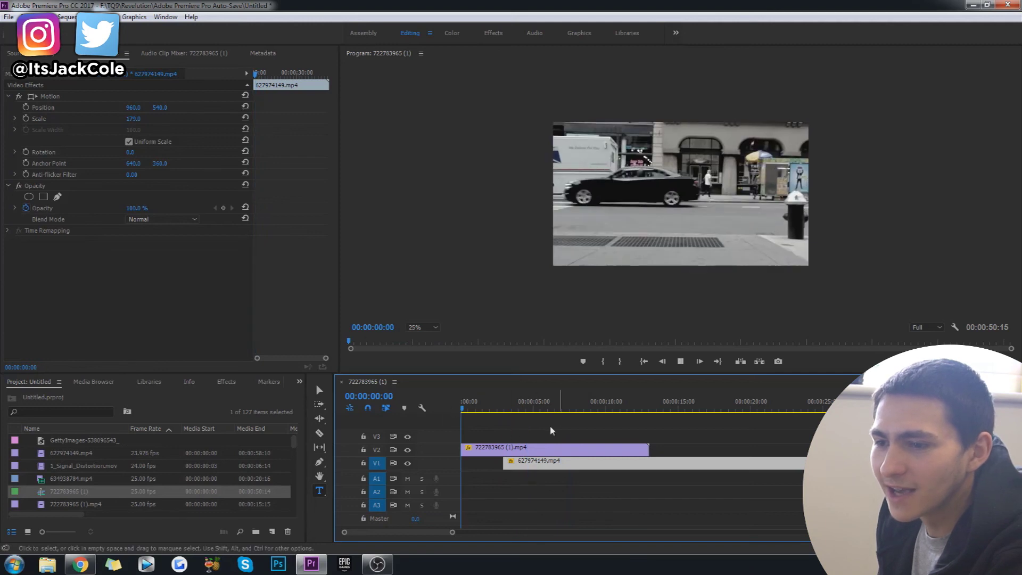